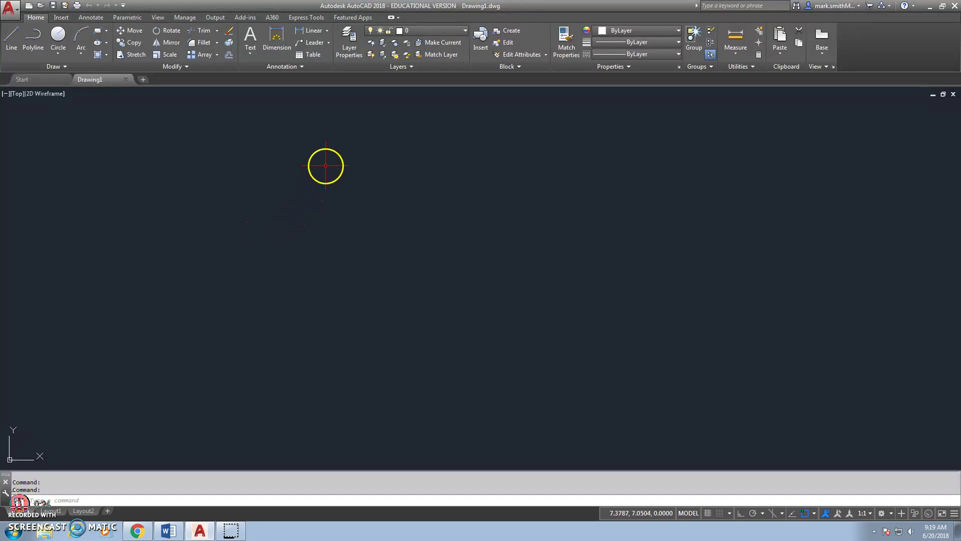
- Open the Layer Properties Manager and widen the On and Freeze columns so their headings can be read
click(349, 44)
drag(69, 246, 81, 201)
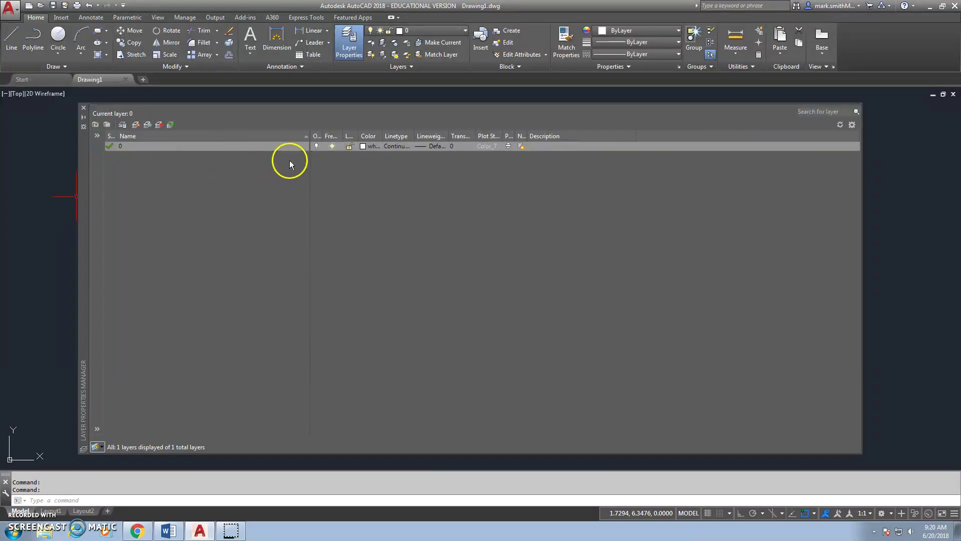
drag(322, 135, 364, 136)
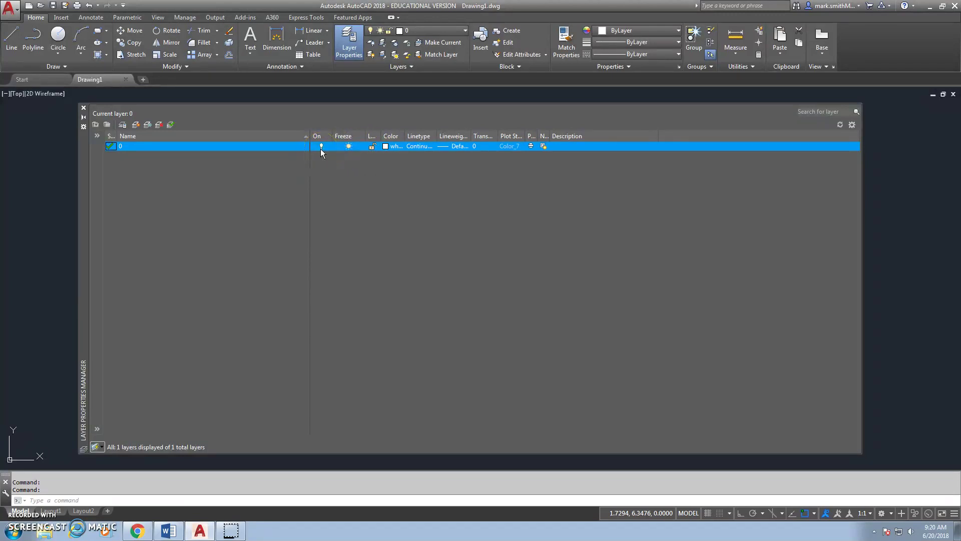
- Try to freeze the current layer 0
click(349, 146)
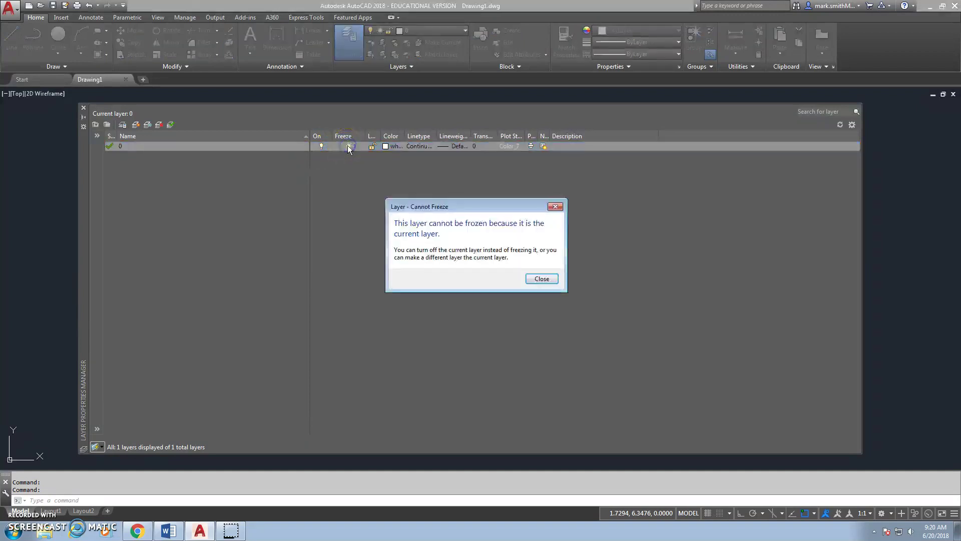
click(542, 278)
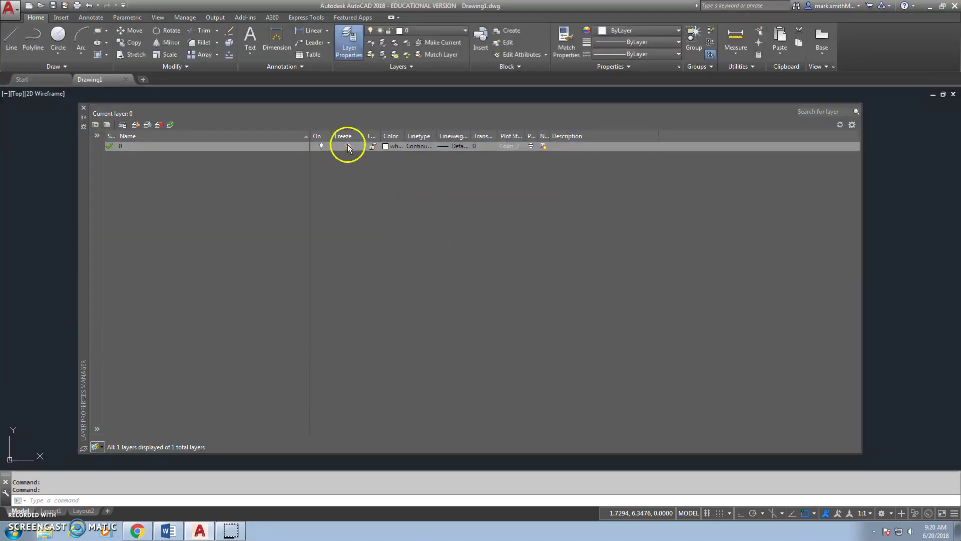
click(349, 147)
click(540, 278)
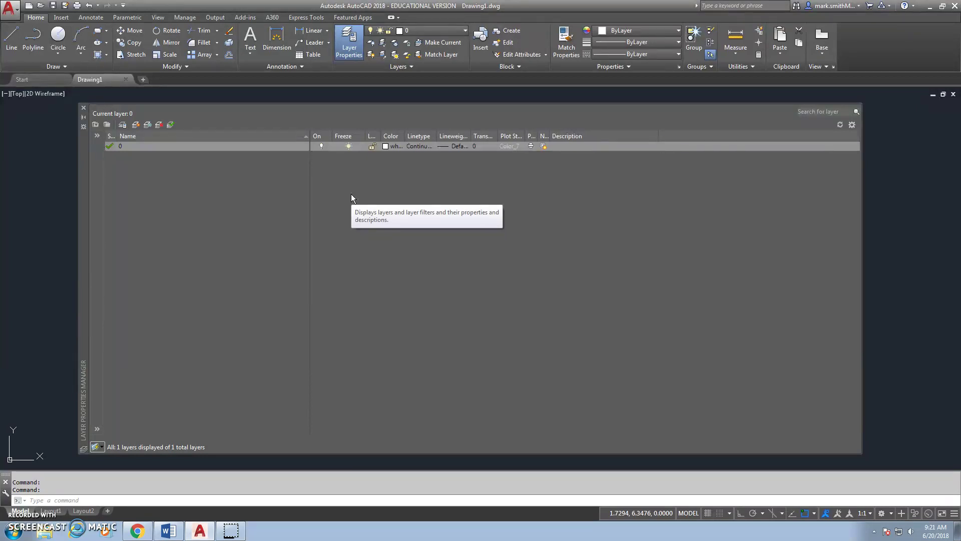
- Widen the Lock column and view the color and linetype choices for layer 0 without changing them
drag(379, 140, 387, 139)
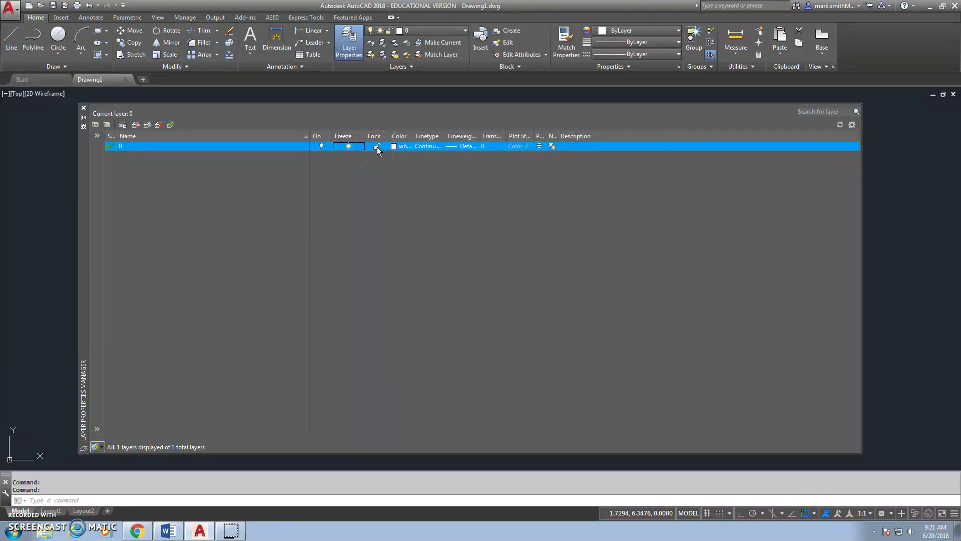
click(399, 144)
click(535, 200)
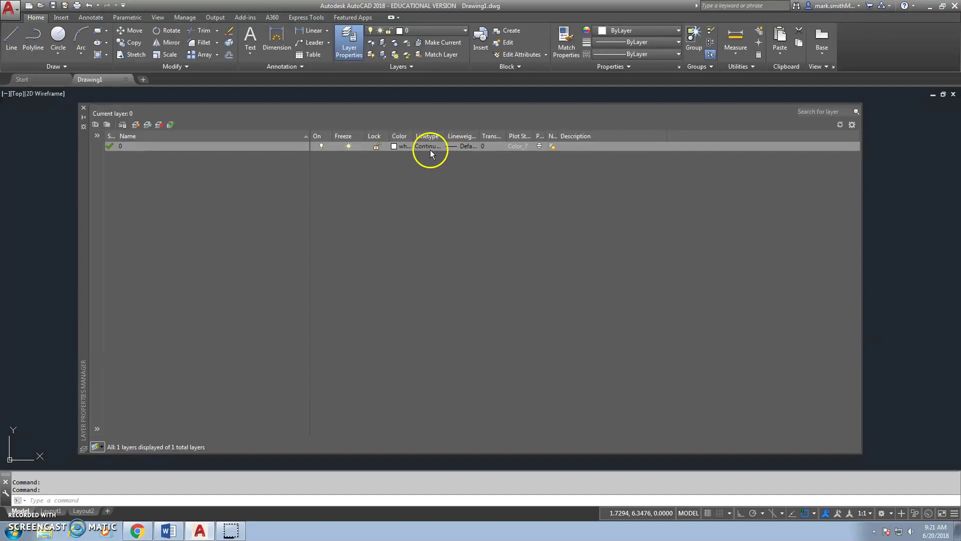
click(429, 149)
click(578, 197)
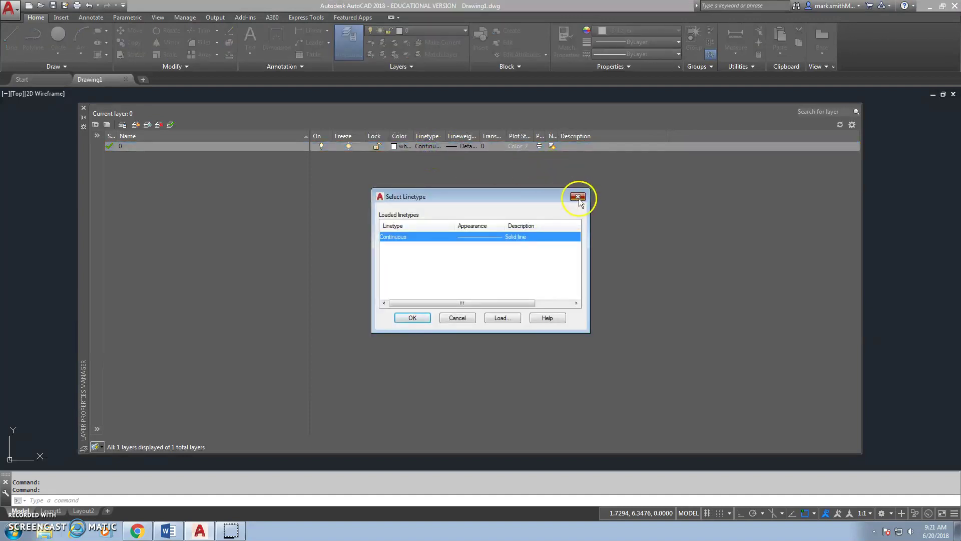
- Widen the Lineweight, Transparency, Plot Style, Plot and New VP columns of the layer list
drag(476, 136, 489, 137)
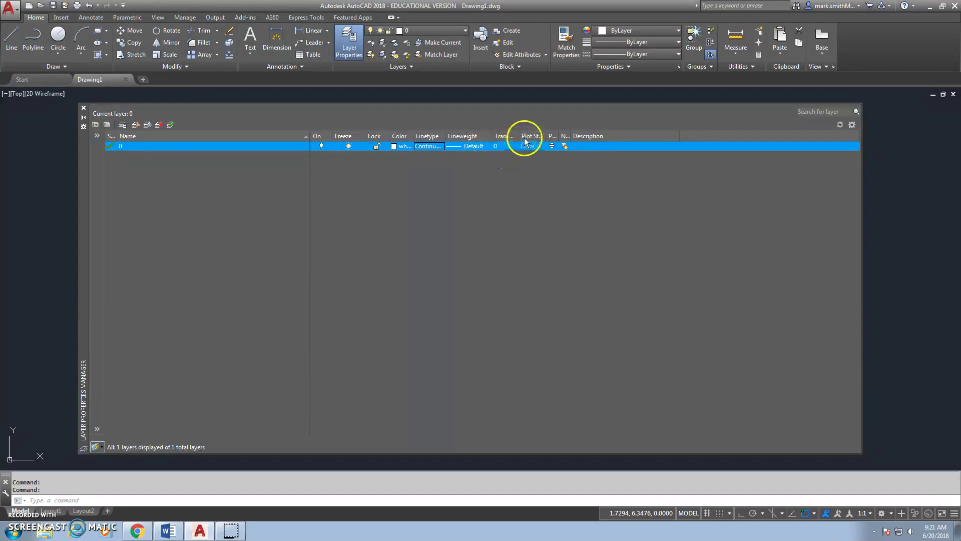
mouse_move(519, 136)
mouse_down()
mouse_move(550, 136)
mouse_move(535, 137)
mouse_up()
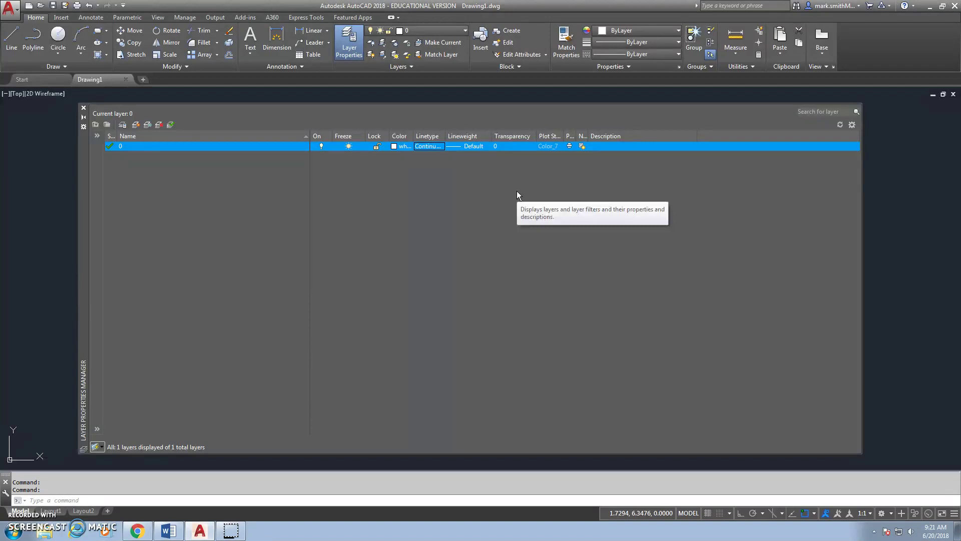
click(530, 175)
drag(563, 135, 600, 155)
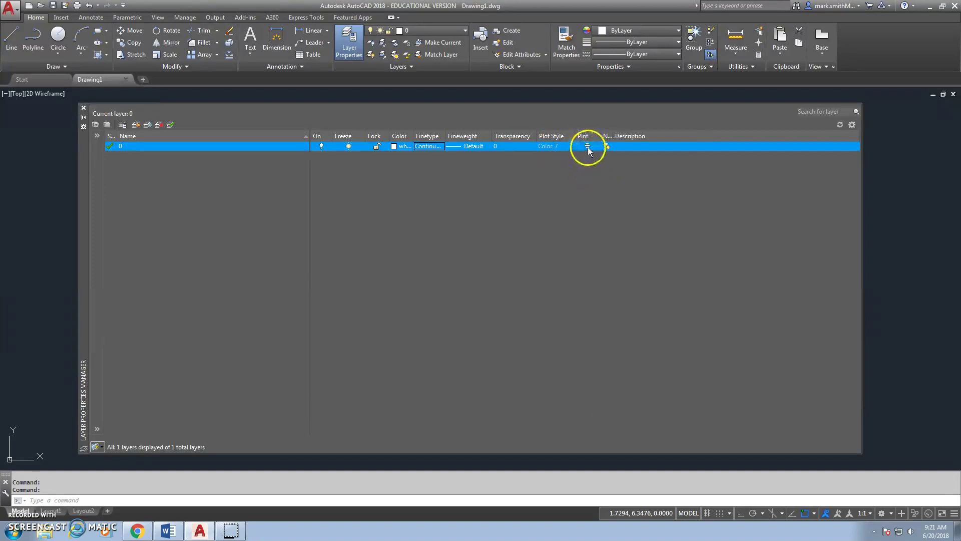
drag(611, 136, 620, 152)
click(647, 146)
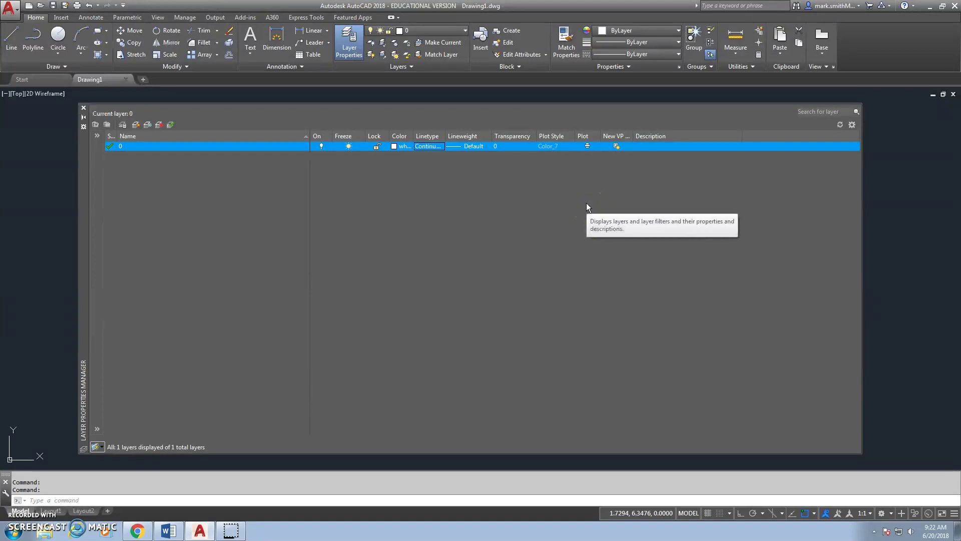
- Switch to Chrome, examine the CADD 101 layer standard table in ADVANCED SET UP PROCEDURES.pdf, and return to AutoCAD
click(348, 303)
click(134, 532)
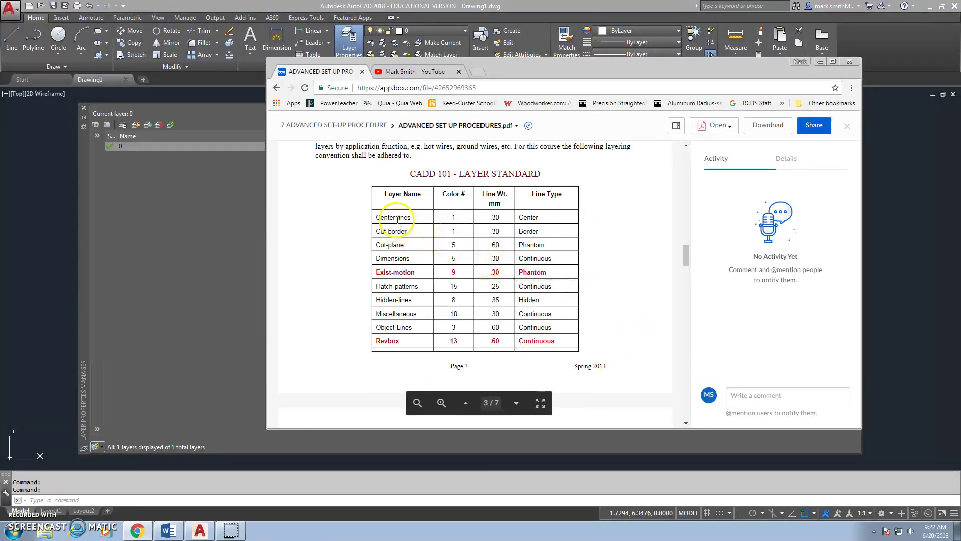
mouse_move(685, 258)
mouse_down()
mouse_move(685, 273)
mouse_move(684, 257)
mouse_up()
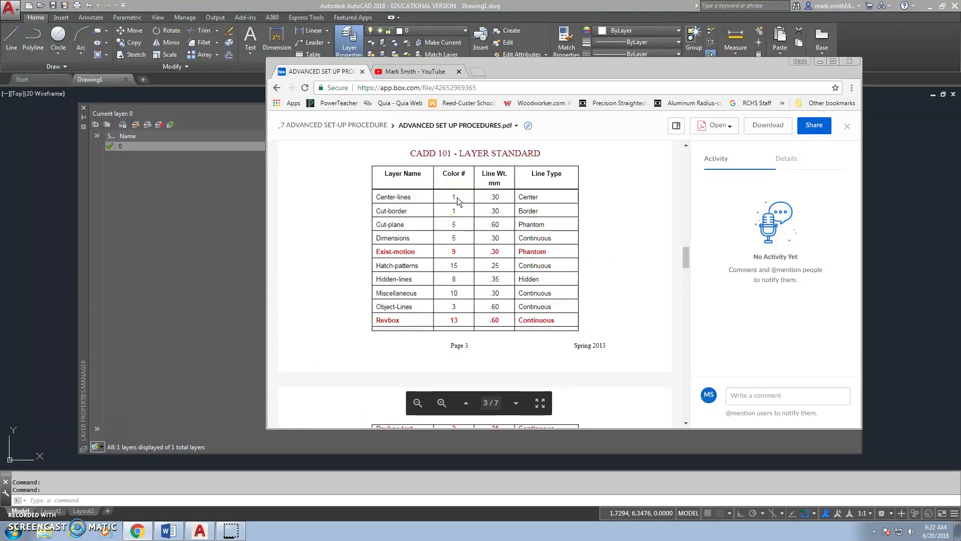
click(490, 201)
mouse_move(684, 255)
mouse_down()
mouse_move(685, 269)
mouse_move(685, 254)
mouse_up()
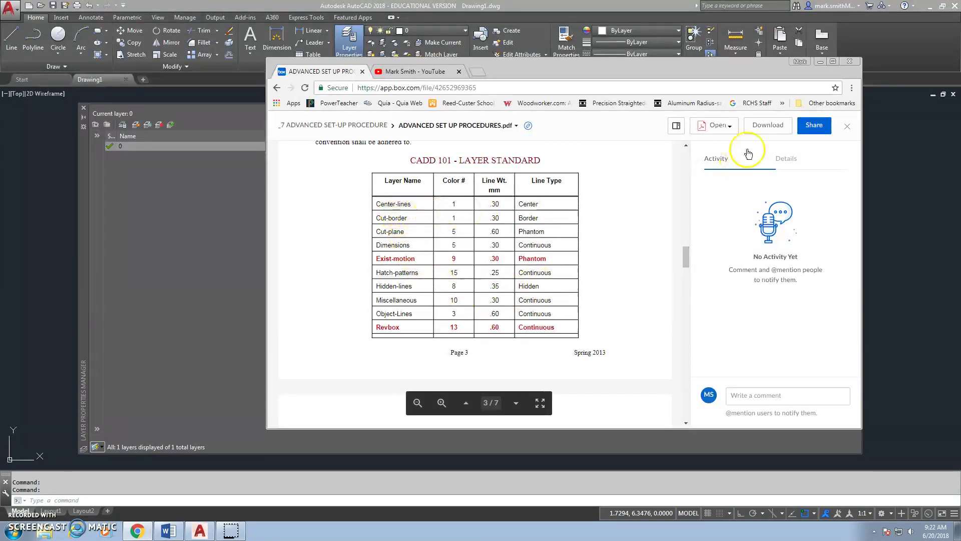
click(820, 61)
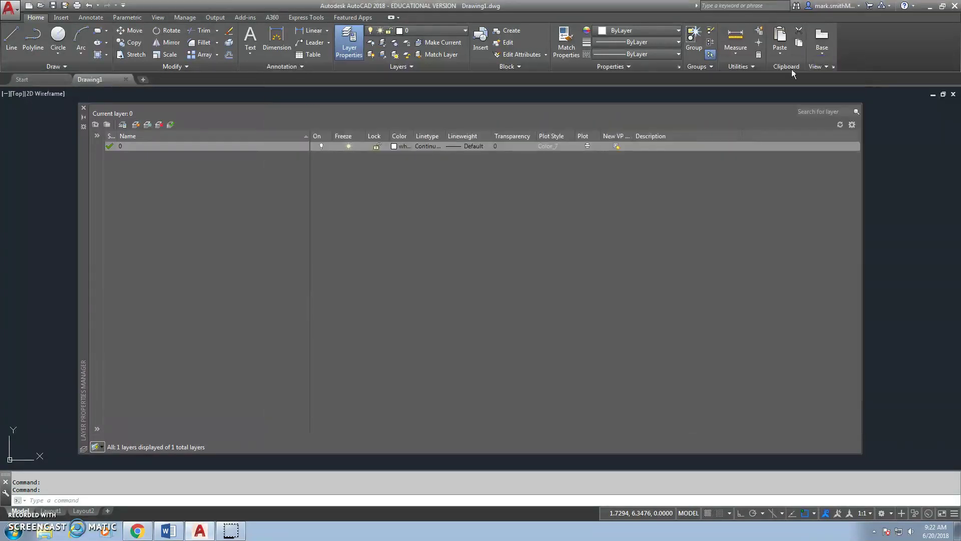
- Create a new layer named CENTERLINES
click(136, 125)
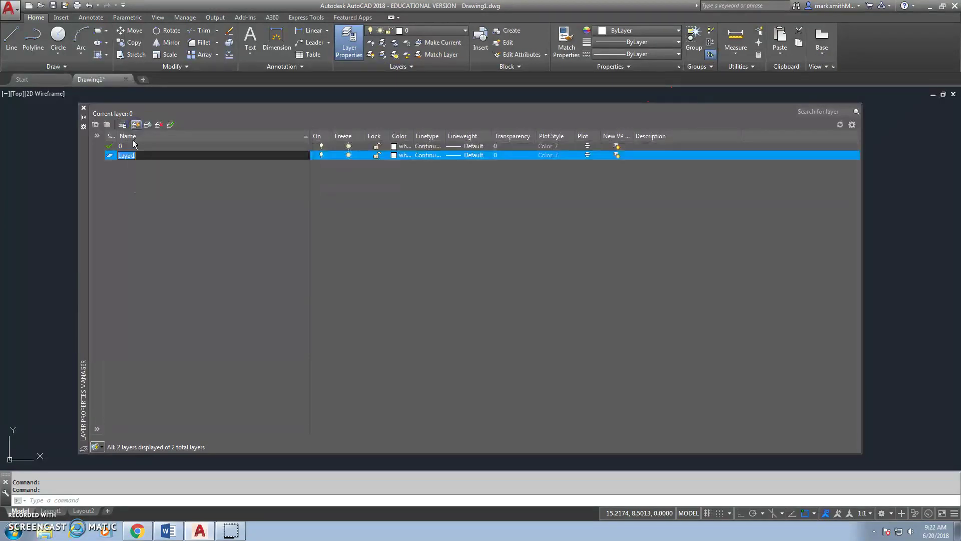
text(C)
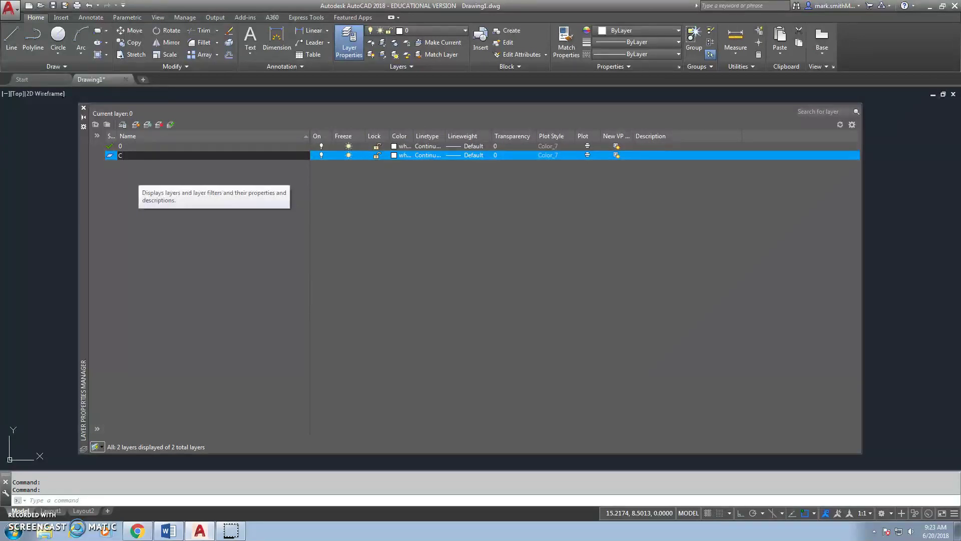
text(NTERLINES)
key(Return)
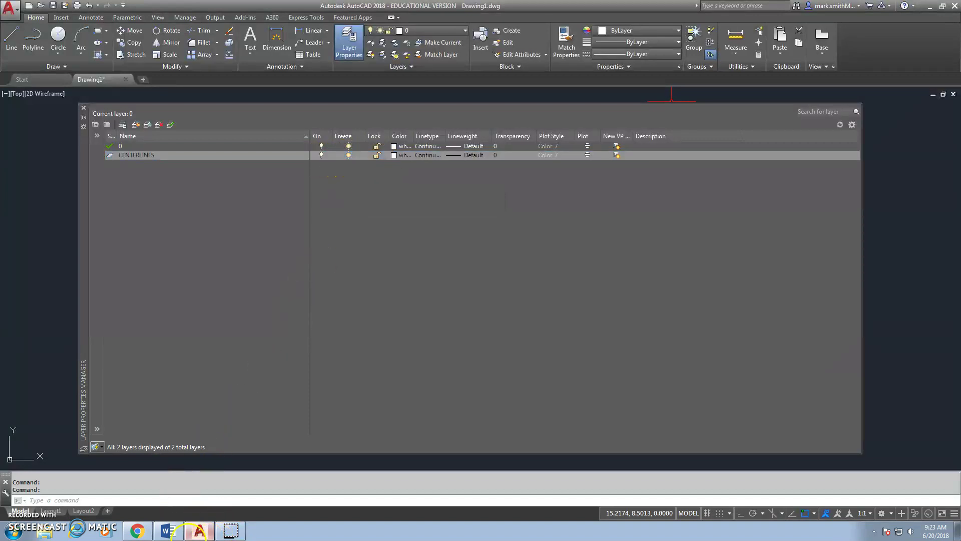
- Check the layer standard in Chrome and set the CENTERLINES layer's color to index 1 in AutoCAD
click(137, 530)
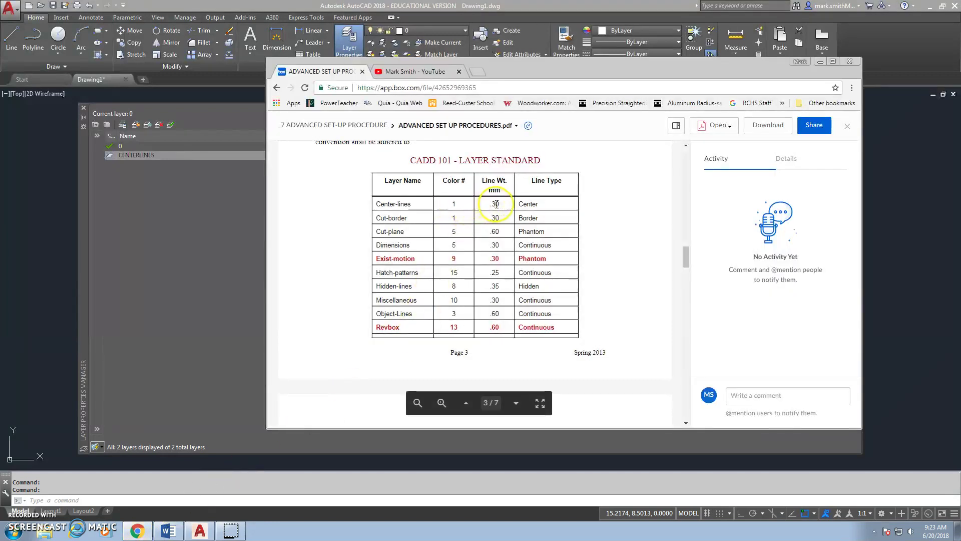
click(820, 61)
click(394, 156)
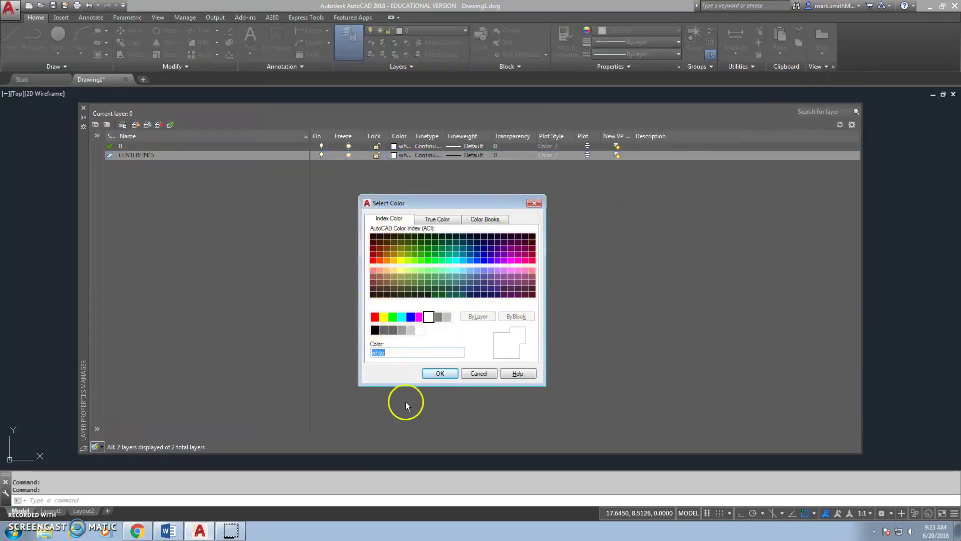
text(1)
key(Return)
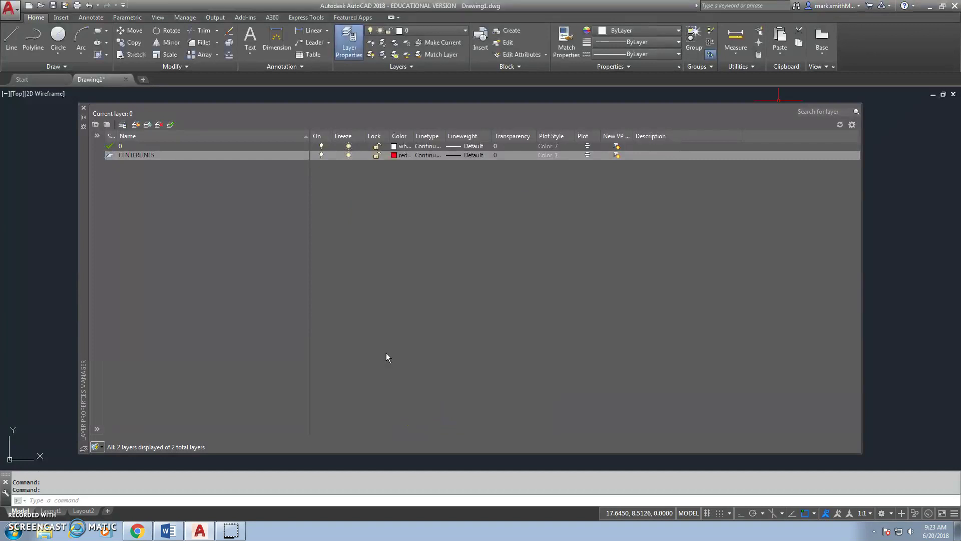
- Load all available linetypes from acad.lin, from the first entry through ZIGZAG, for use on the CENTERLINES layer
click(423, 155)
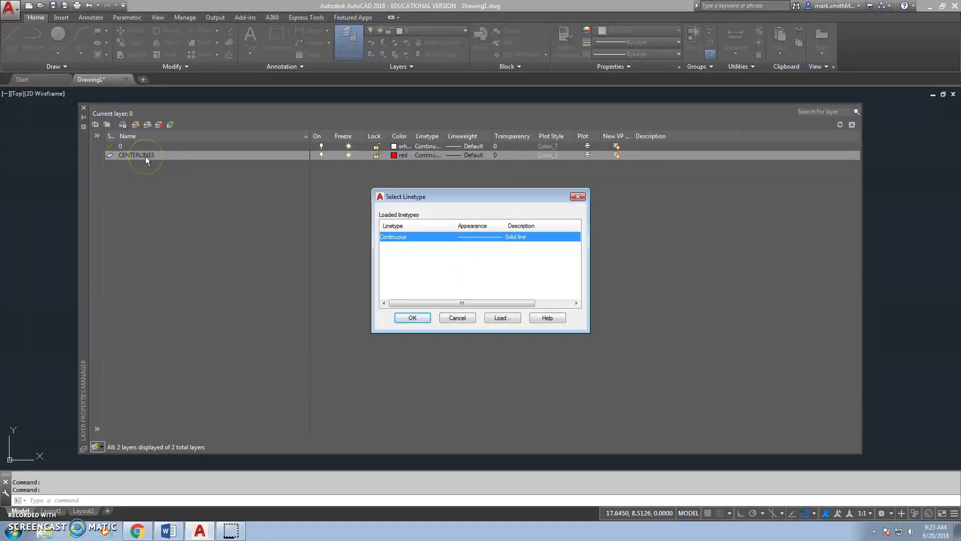
click(502, 317)
click(404, 245)
drag(576, 244, 577, 296)
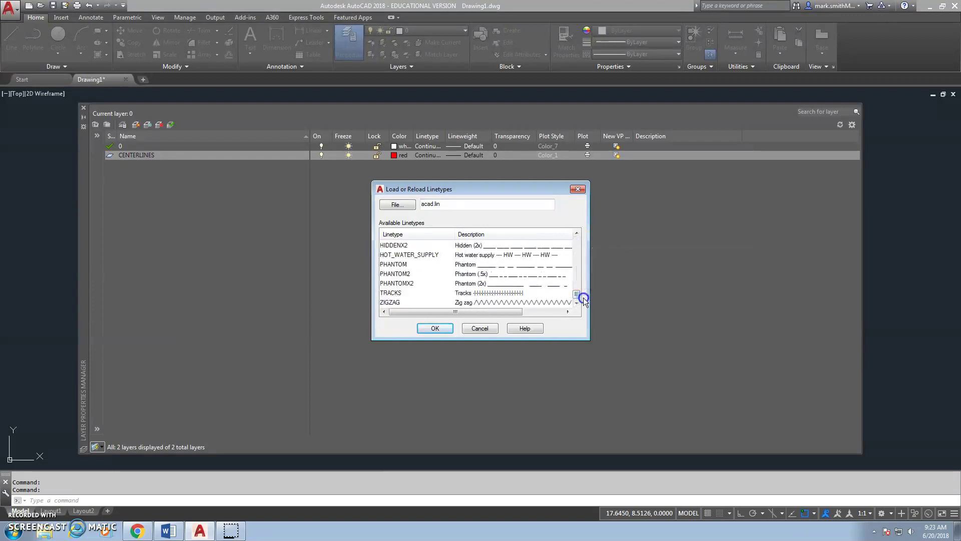
shift+click(393, 303)
click(435, 328)
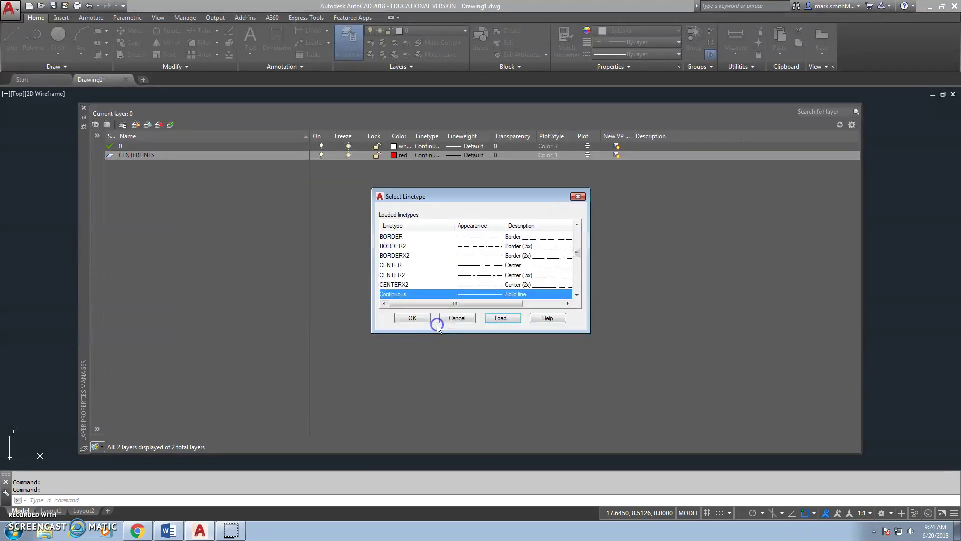
- Assign the CENTER linetype to the CENTERLINES layer and widen the Linetype column to fit its names
mouse_move(578, 256)
mouse_down()
mouse_move(578, 233)
mouse_move(578, 296)
mouse_move(574, 232)
mouse_move(578, 256)
mouse_up()
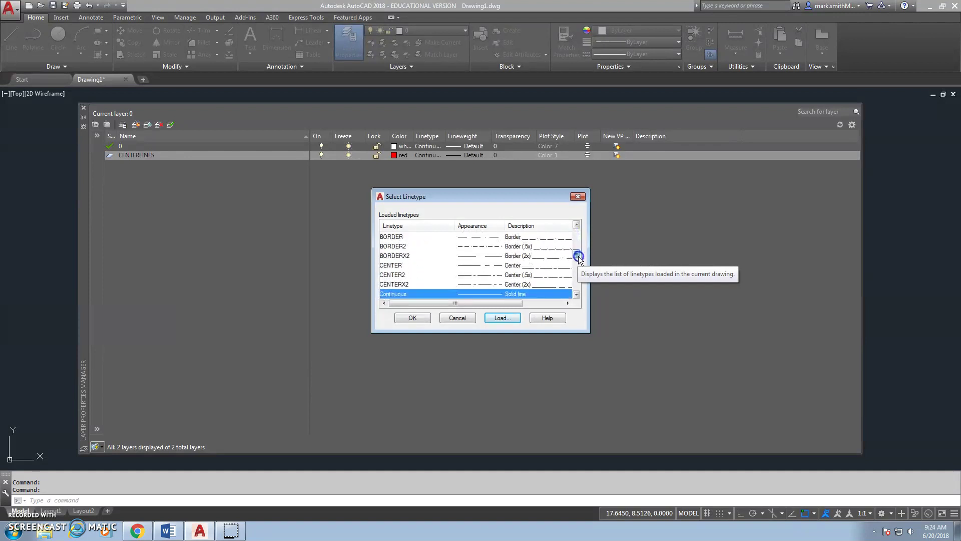
click(396, 266)
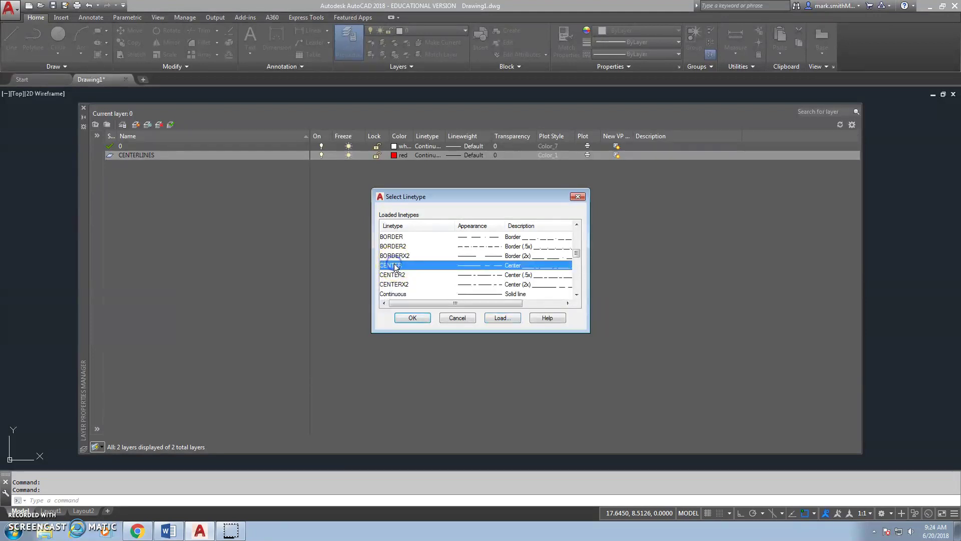
click(412, 318)
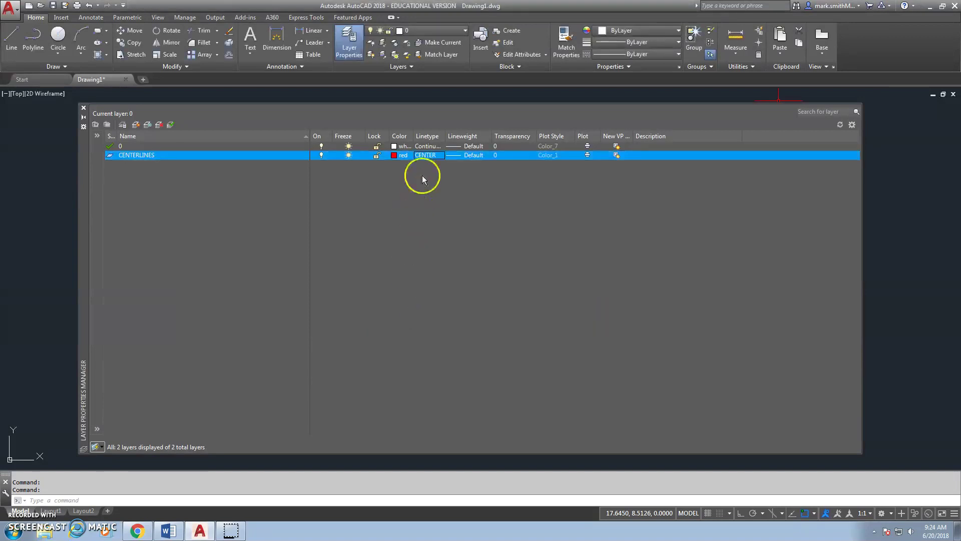
drag(445, 136, 449, 135)
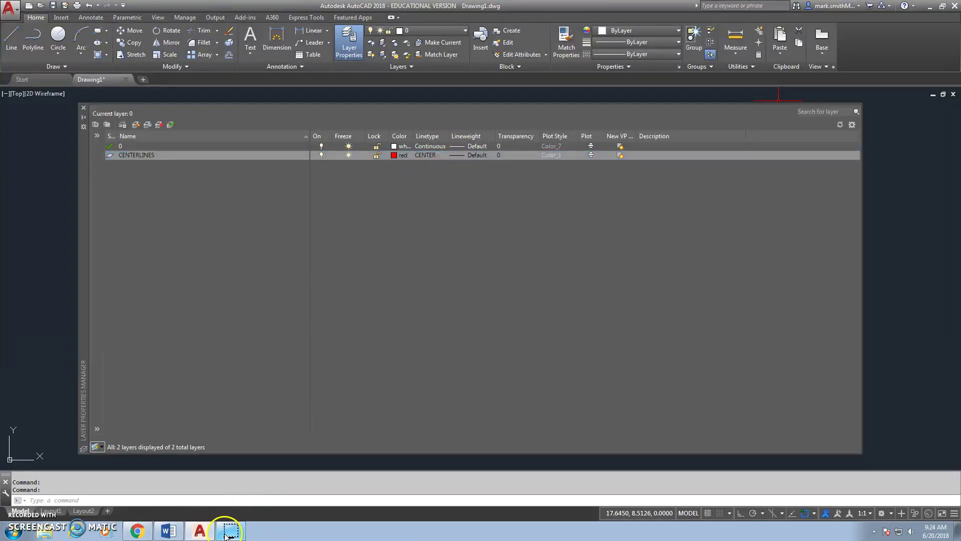
- Check the layer standard in Chrome and set the CENTERLINES layer's lineweight to 0.30 mm in AutoCAD
click(137, 531)
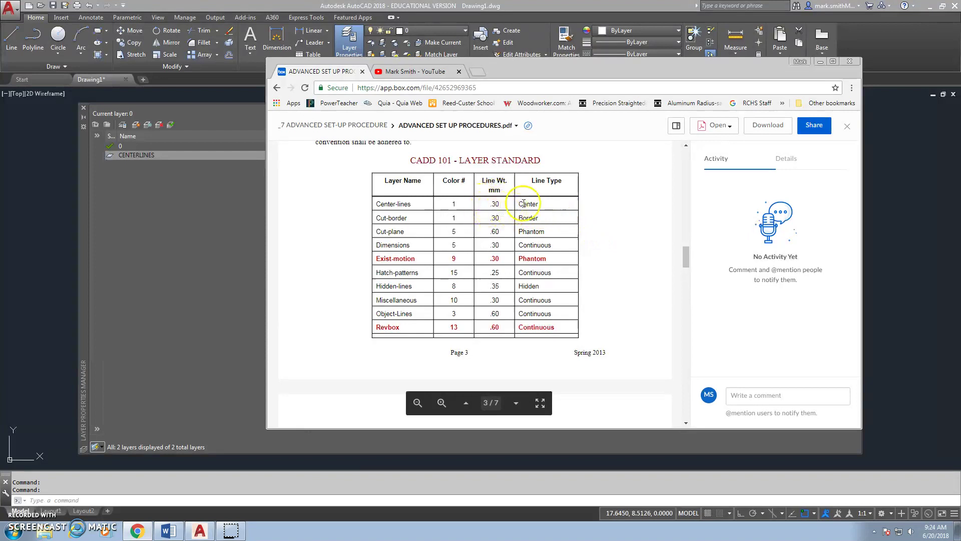
click(821, 61)
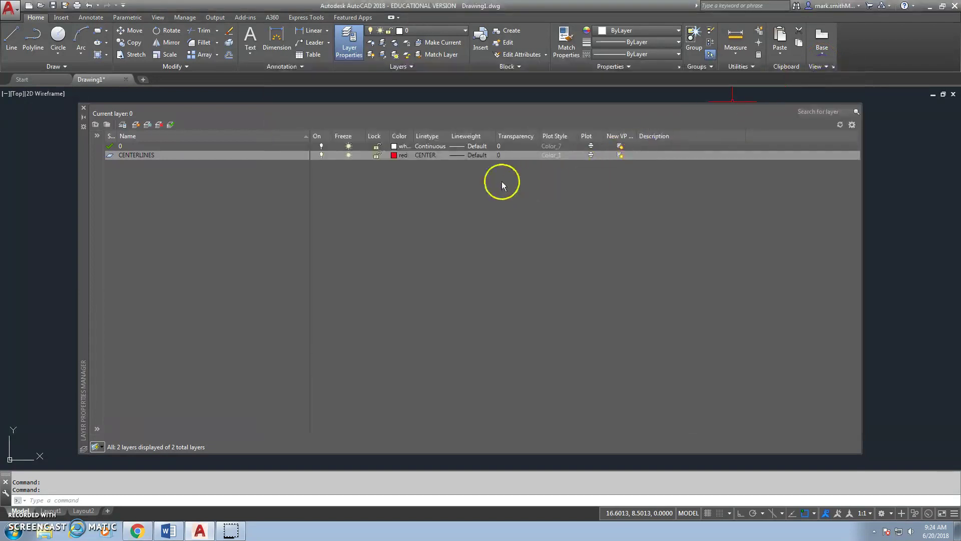
click(473, 155)
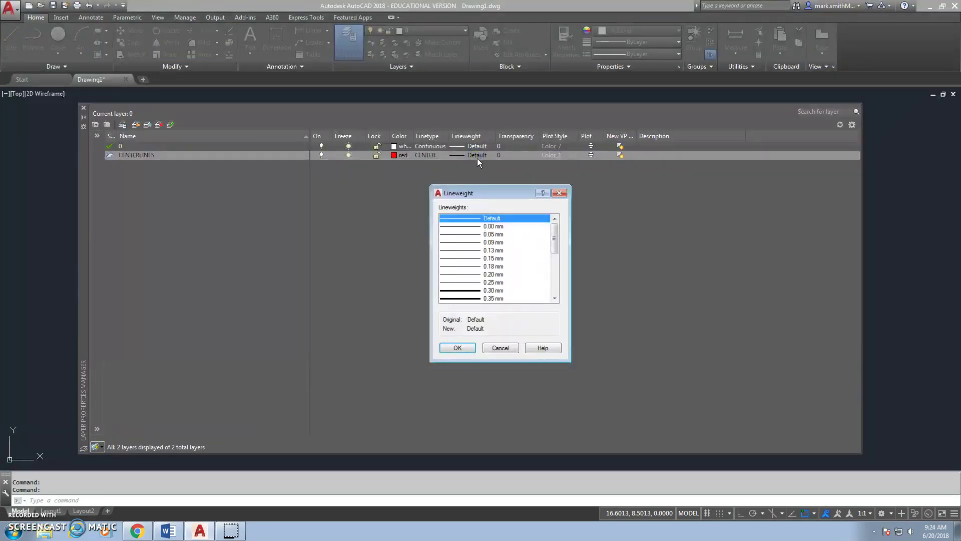
click(491, 291)
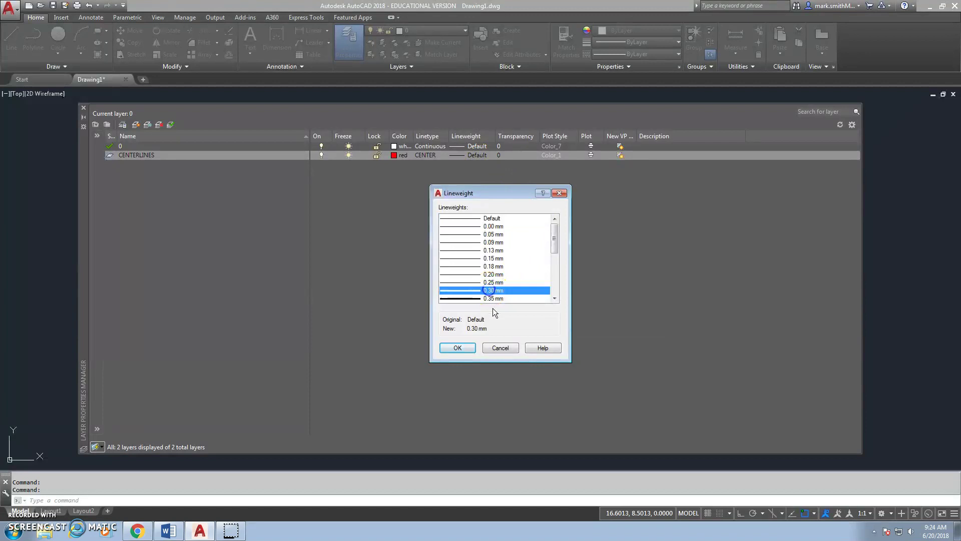
click(457, 348)
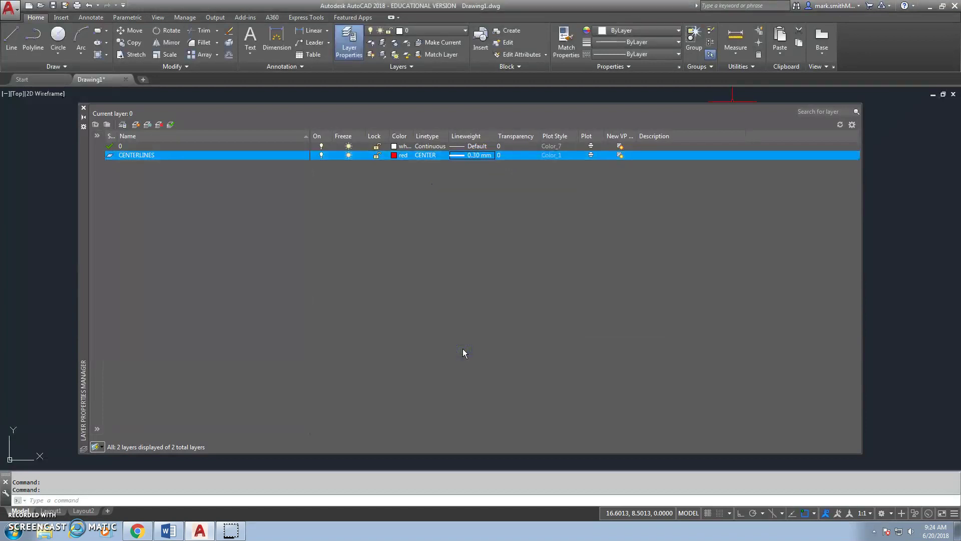
- Give the CENTERLINES layer the description THIS LAYER CONTAINS CENTERLINES and close the layer manager
click(501, 156)
click(660, 155)
right_click(659, 155)
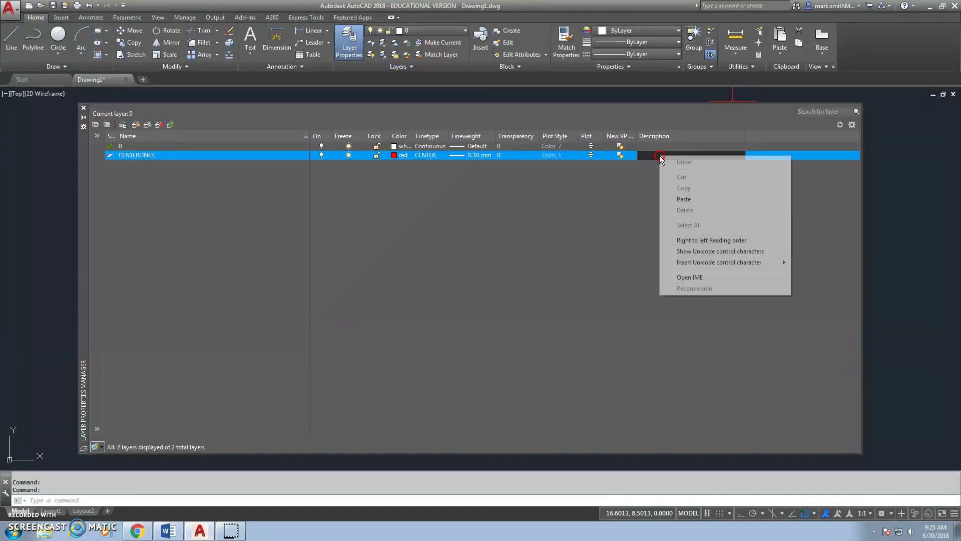
click(647, 157)
text(tHITHIS LAYER CONT)
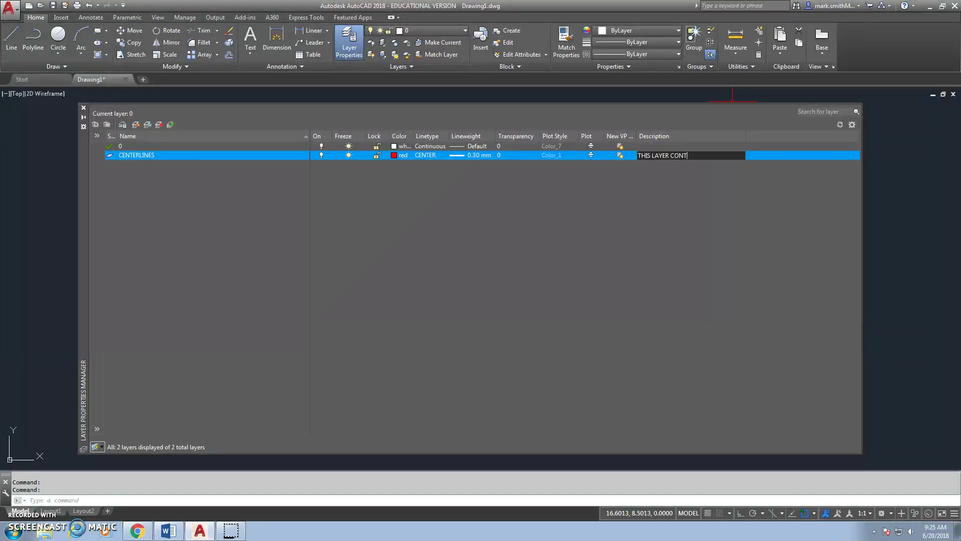
text(AINS CENTERLINES)
click(638, 211)
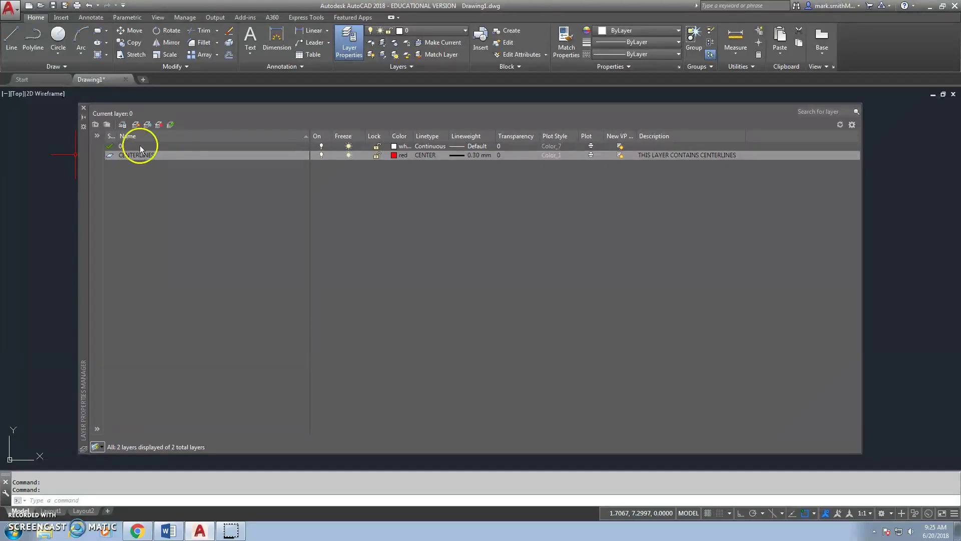
click(84, 108)
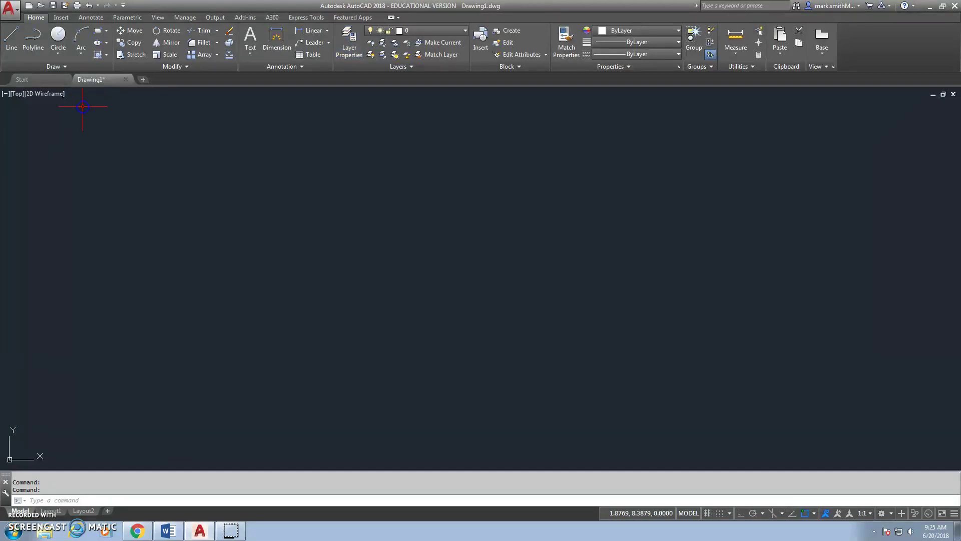
- Make CENTERLINES the current layer and switch the current layer back to 0
click(467, 30)
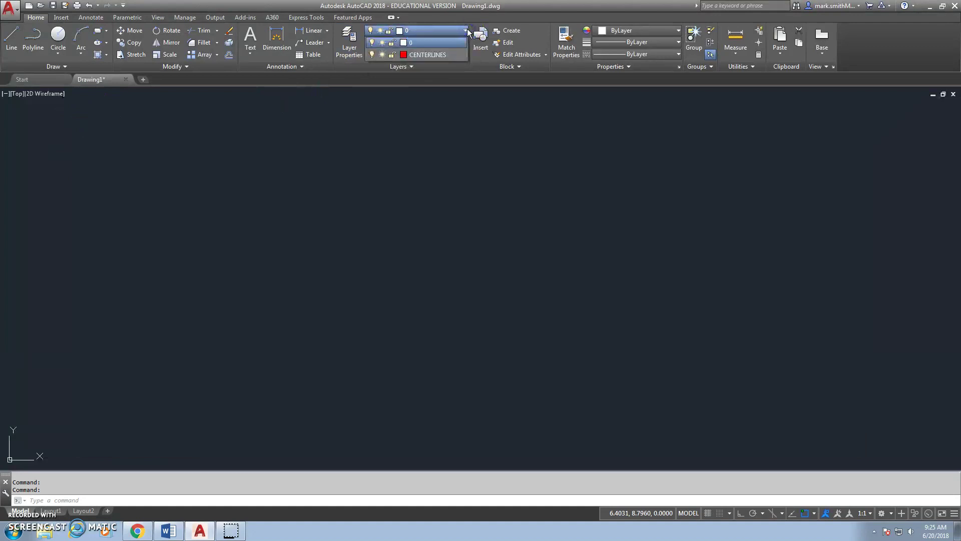
click(439, 55)
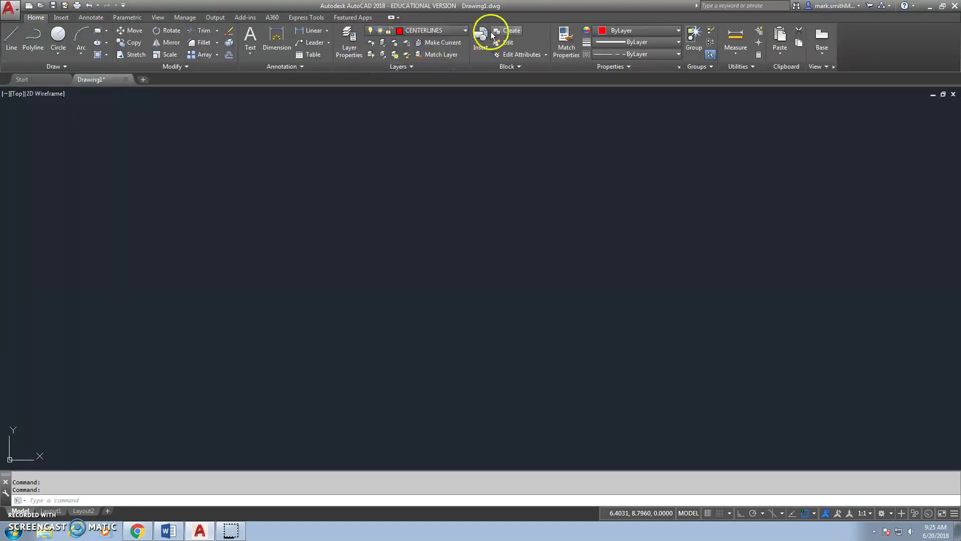
click(465, 30)
click(444, 43)
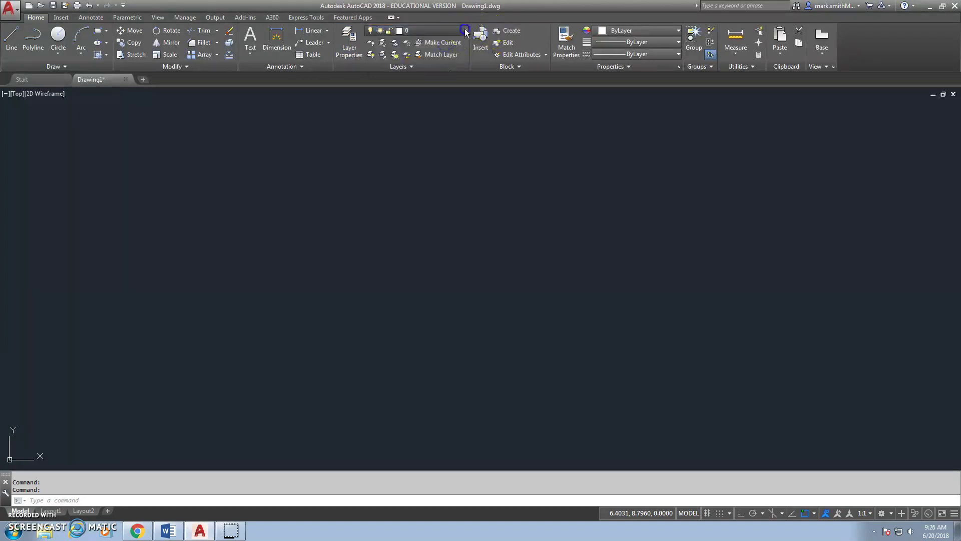
- Make CENTERLINES the current layer and draw a single diagonal line sloping down to the right across the middle of the drawing
click(465, 30)
click(440, 54)
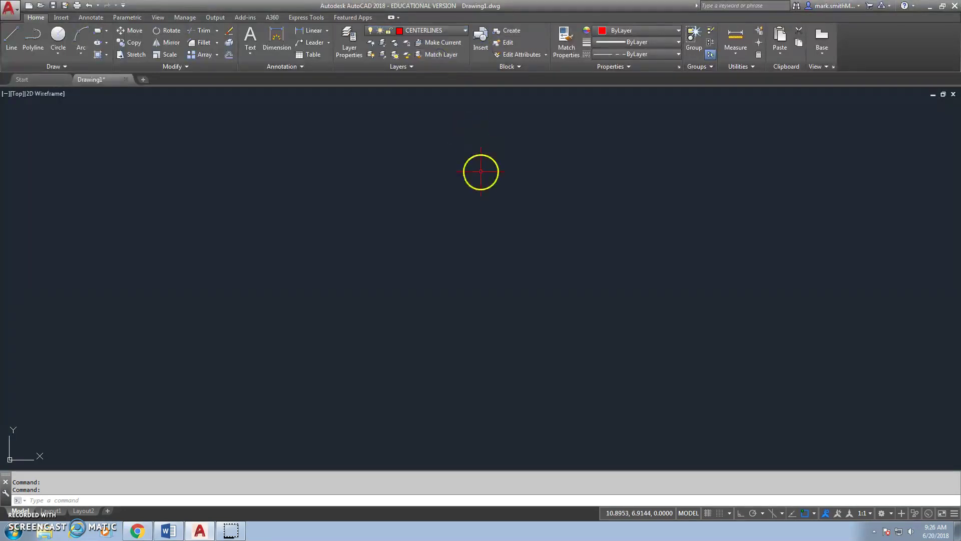
click(12, 37)
click(274, 160)
click(557, 268)
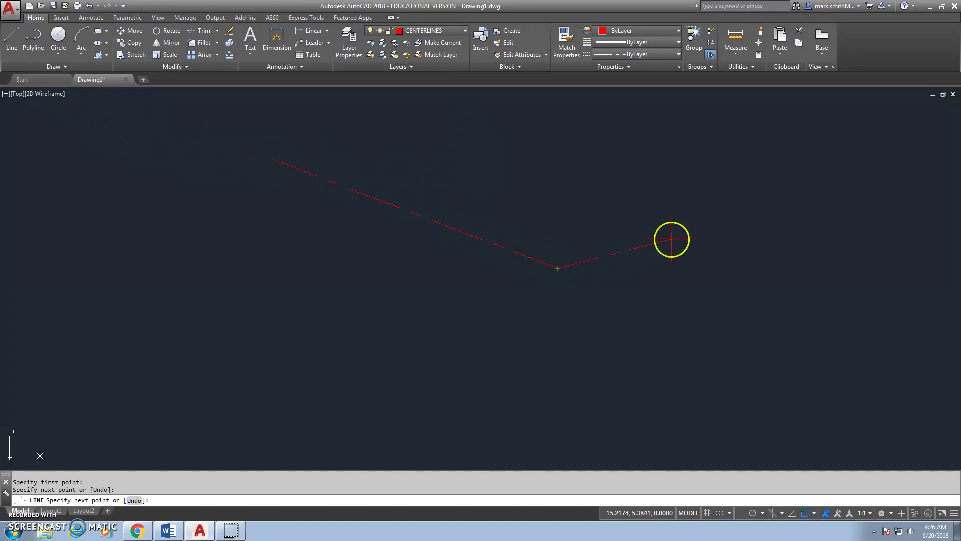
key(Return)
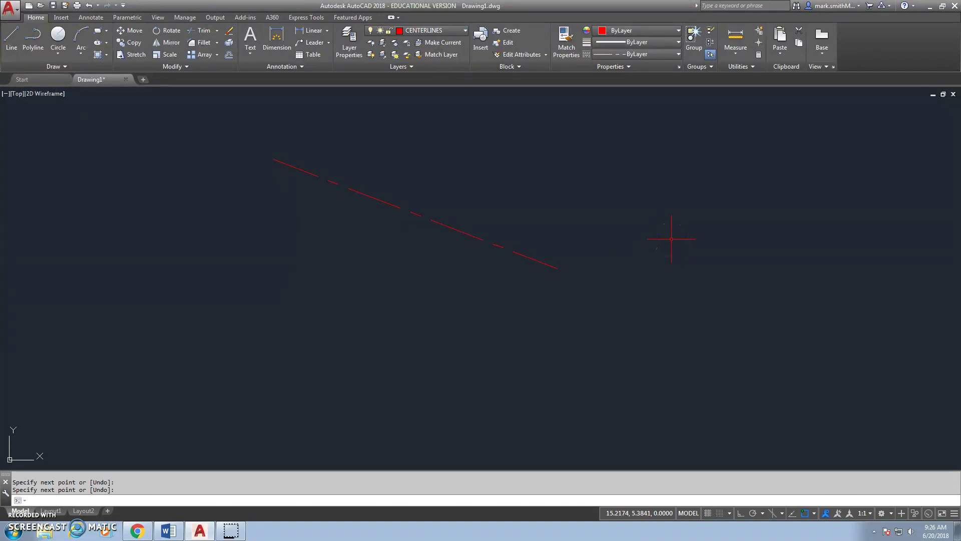
right_click(661, 232)
- Move the diagonal line to layer 0 and deselect it
click(459, 232)
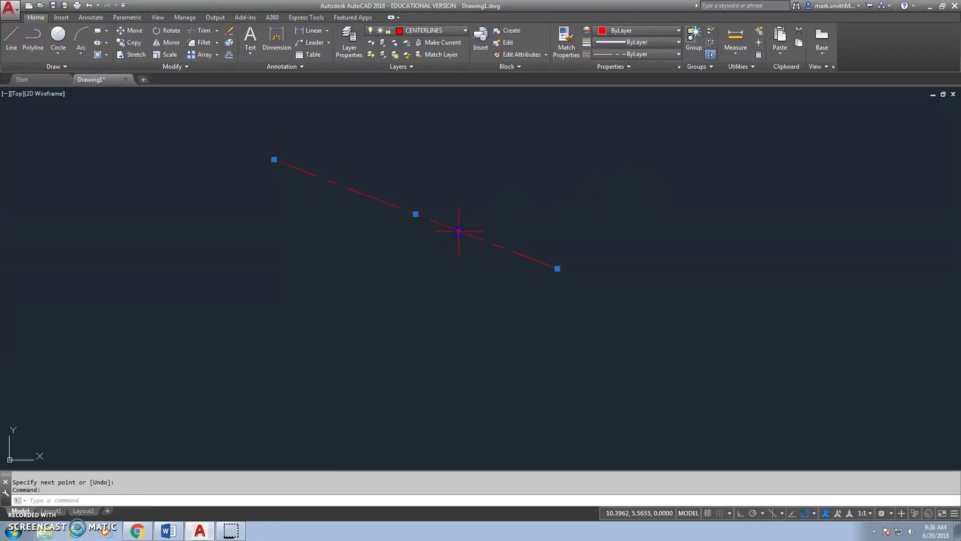
click(464, 31)
click(456, 43)
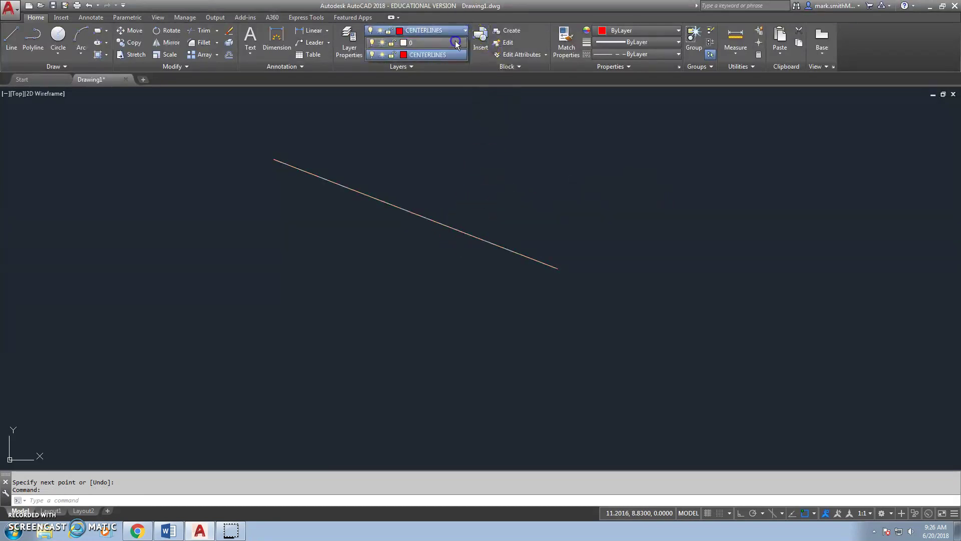
key(Escape)
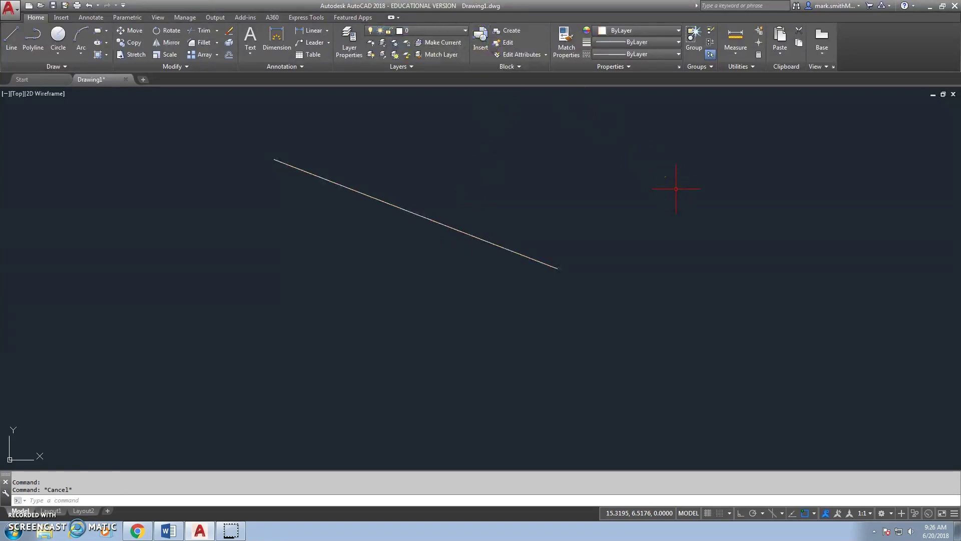
- Return the diagonal line to the CENTERLINES layer and clear the selection
click(469, 233)
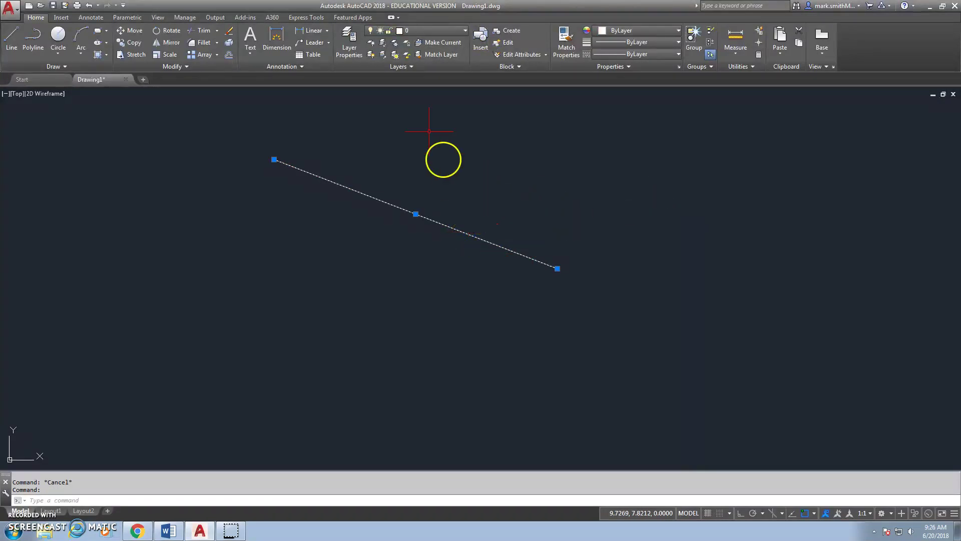
click(466, 33)
key(Escape)
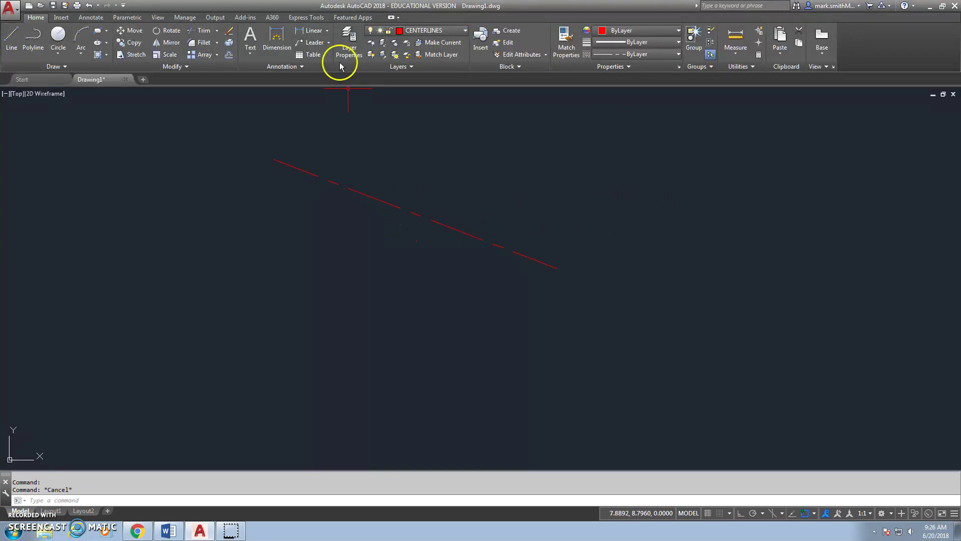
- Turn the current CENTERLINES layer off and back on
click(464, 33)
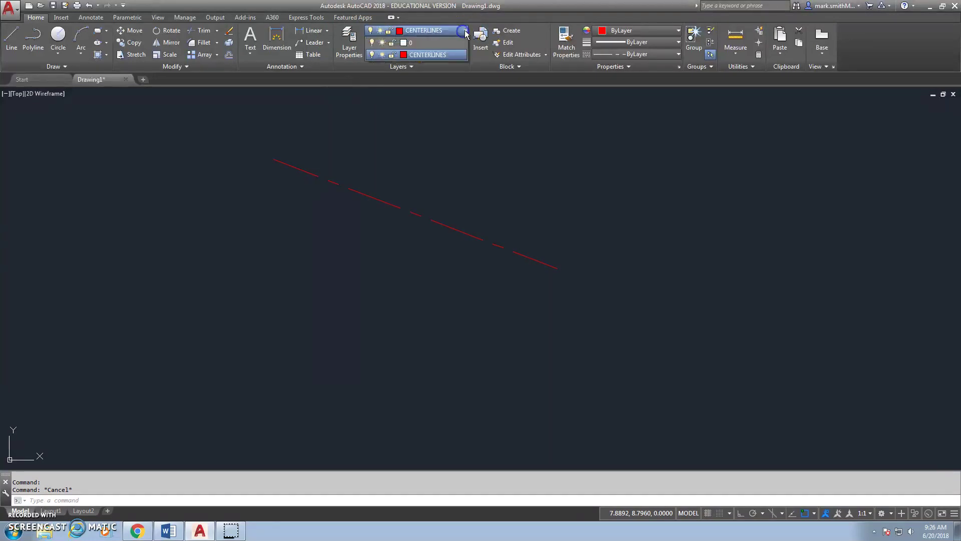
click(372, 55)
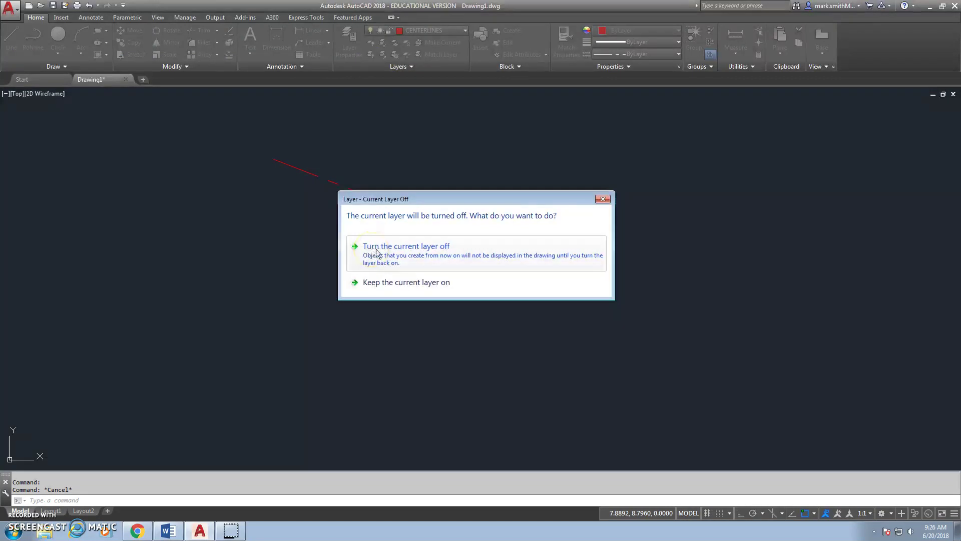
click(371, 248)
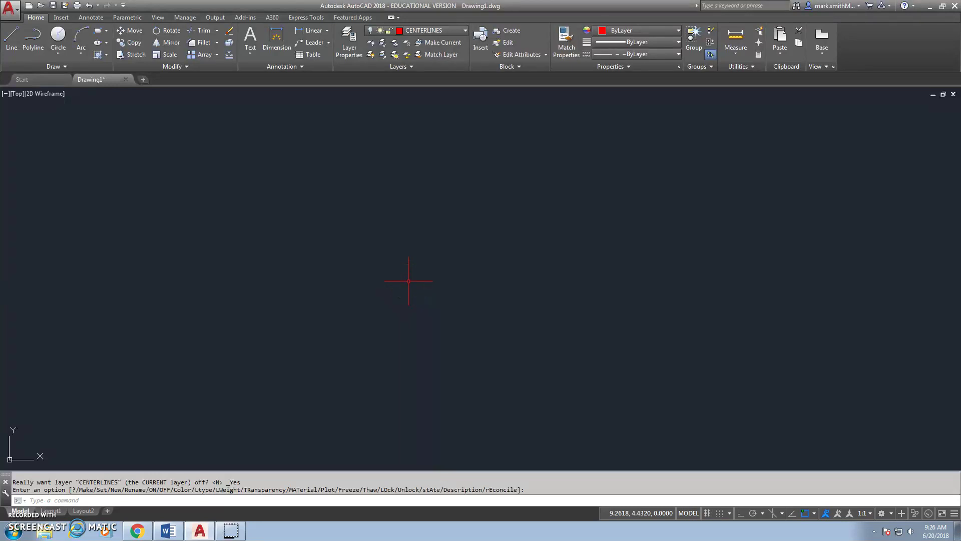
click(420, 31)
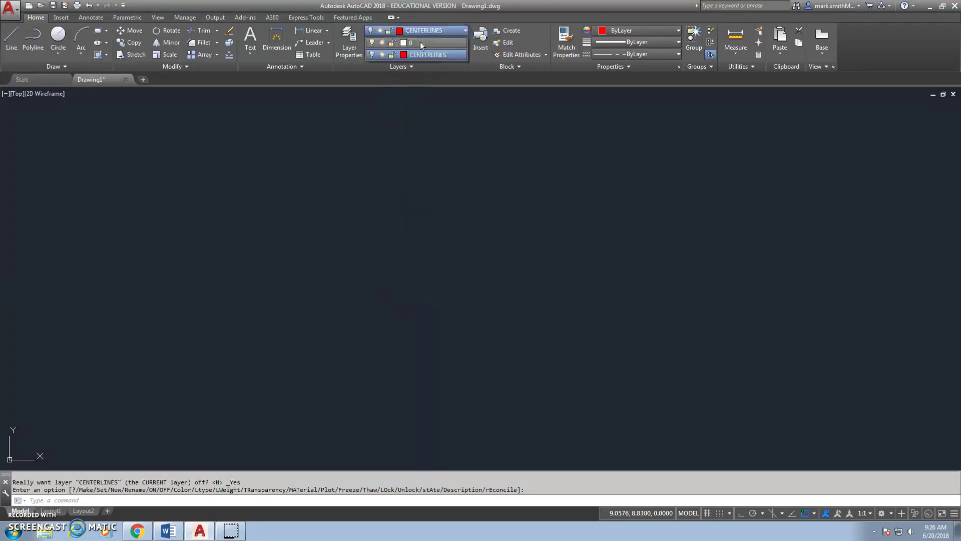
click(371, 54)
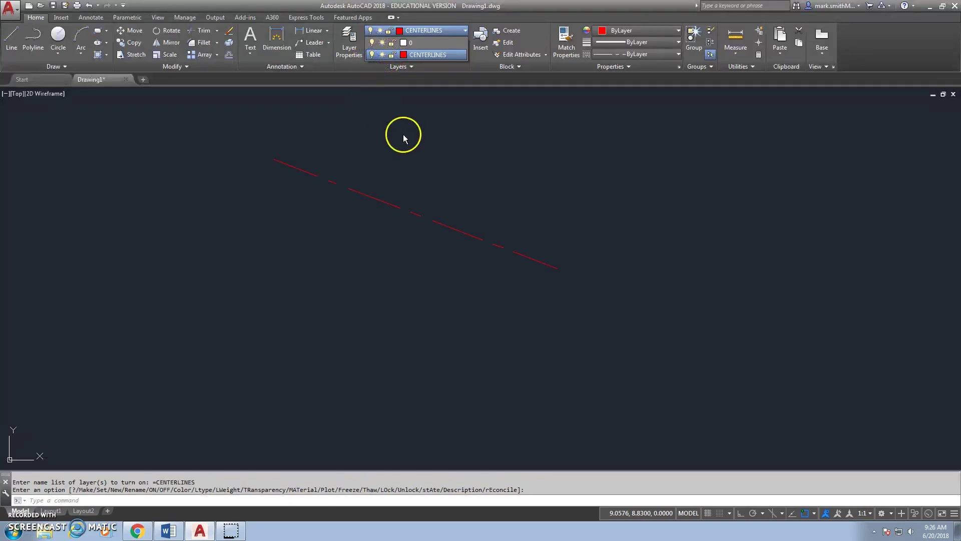
- Try to freeze the current CENTERLINES layer and make layer 0 the current layer
click(382, 54)
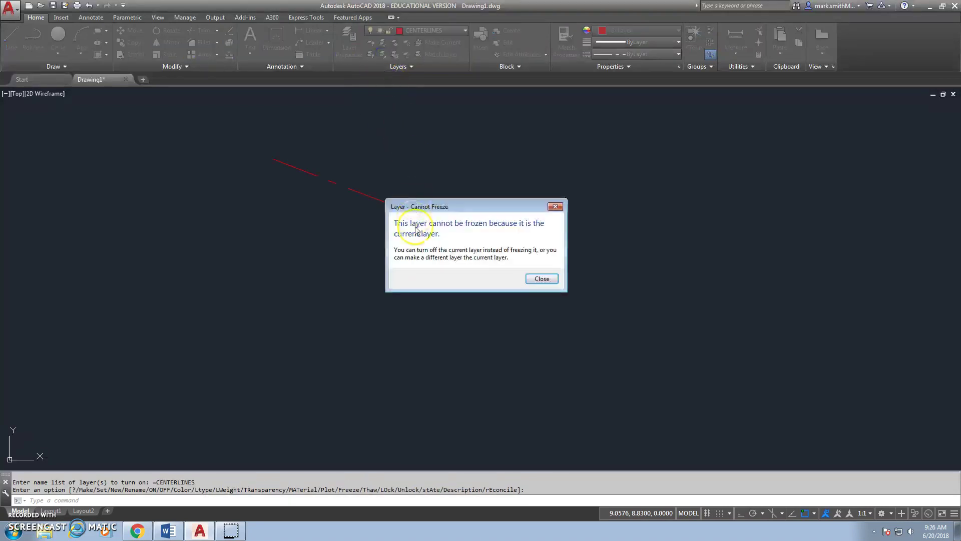
click(538, 279)
click(460, 30)
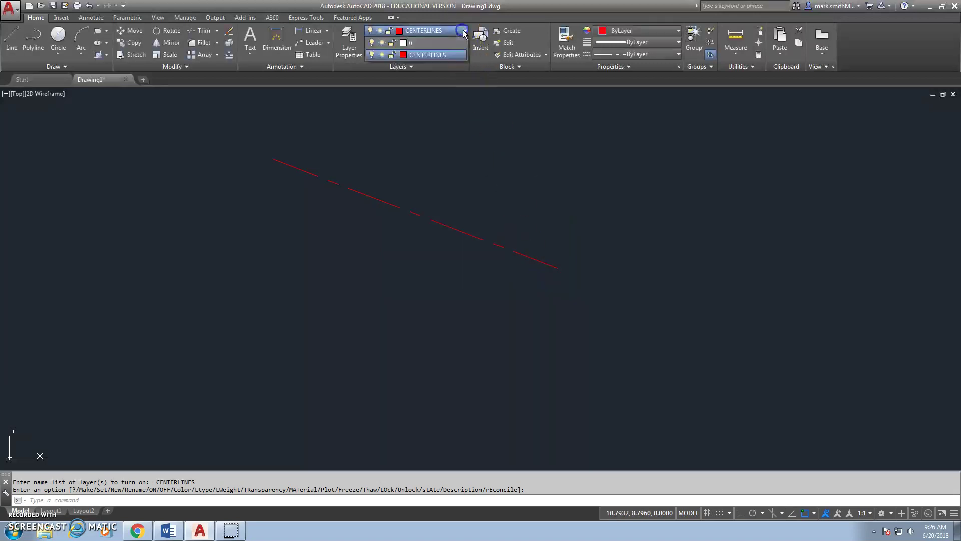
click(440, 42)
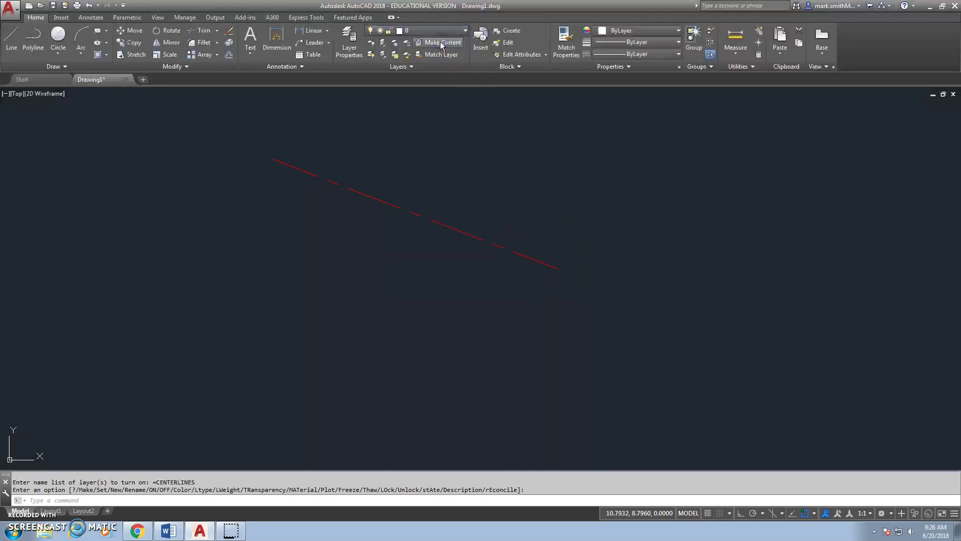
- Freeze and thaw the CENTERLINES layer, and lock and unlock it
click(467, 31)
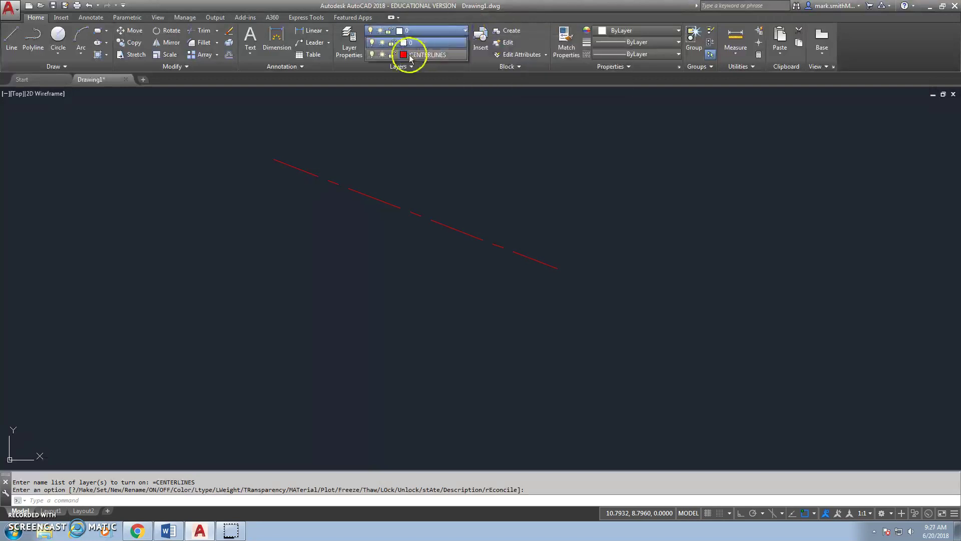
click(382, 54)
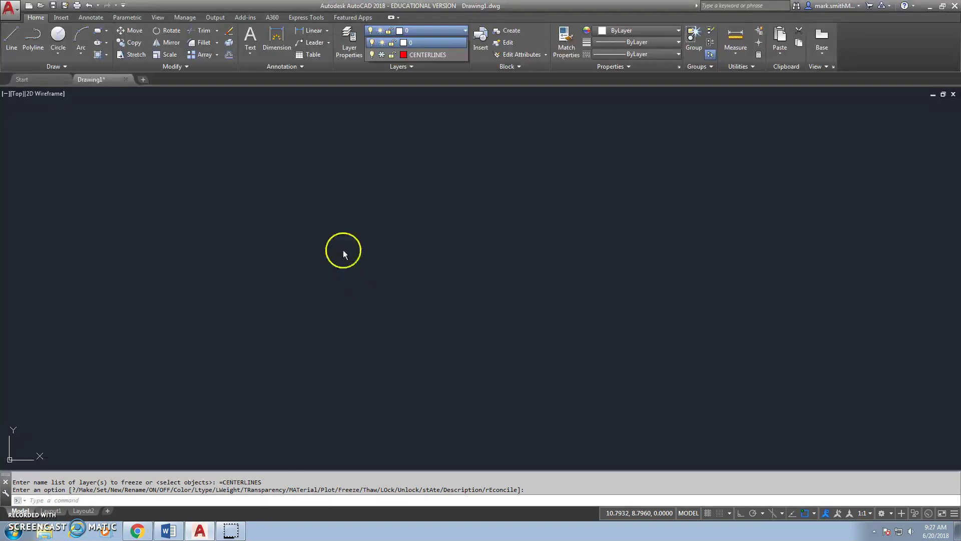
click(381, 56)
click(392, 55)
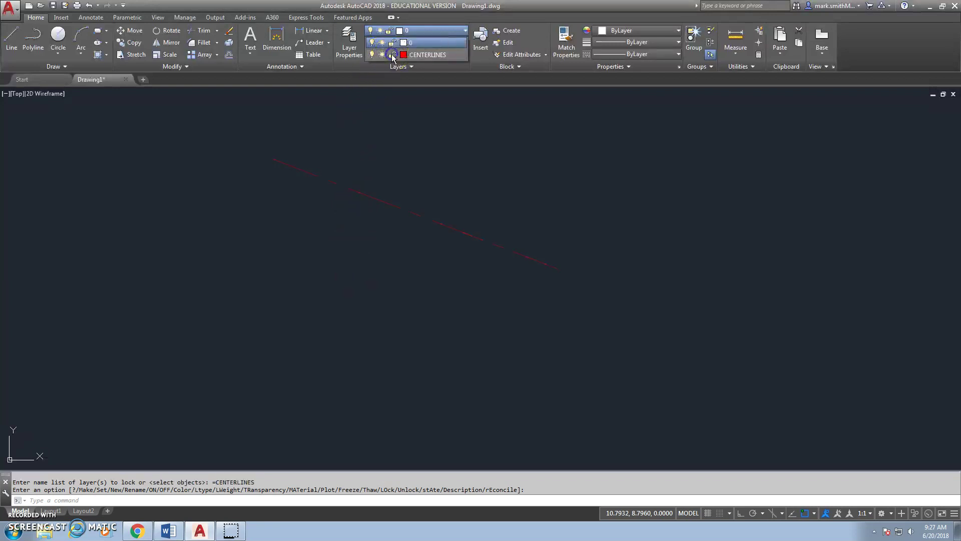
click(392, 56)
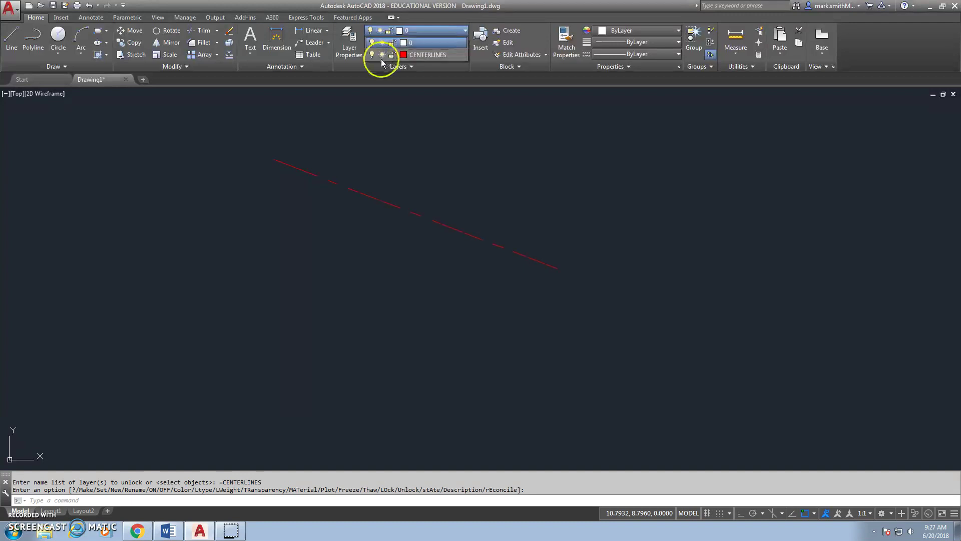
- Review the CENTERLINES layer's properties and plot setting in the layer manager and close it
click(349, 40)
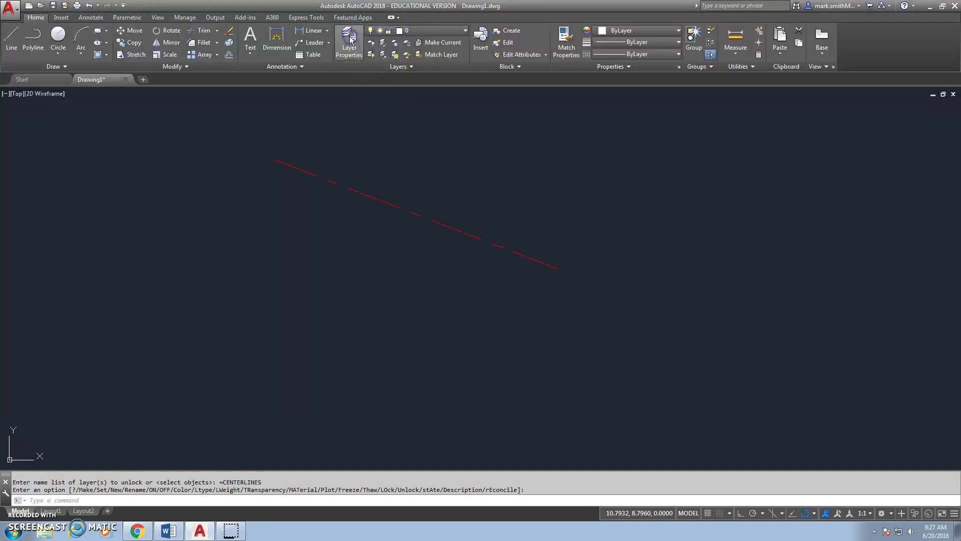
click(350, 40)
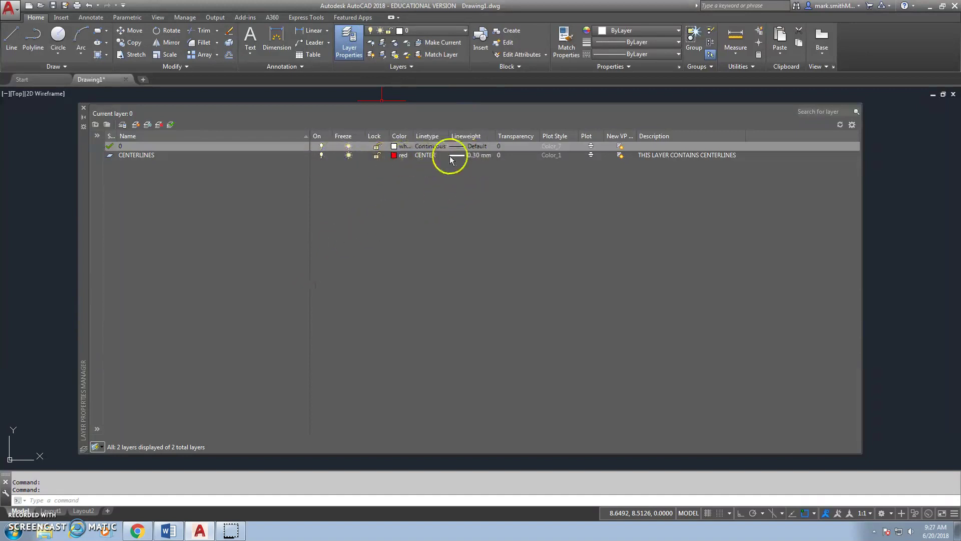
click(83, 108)
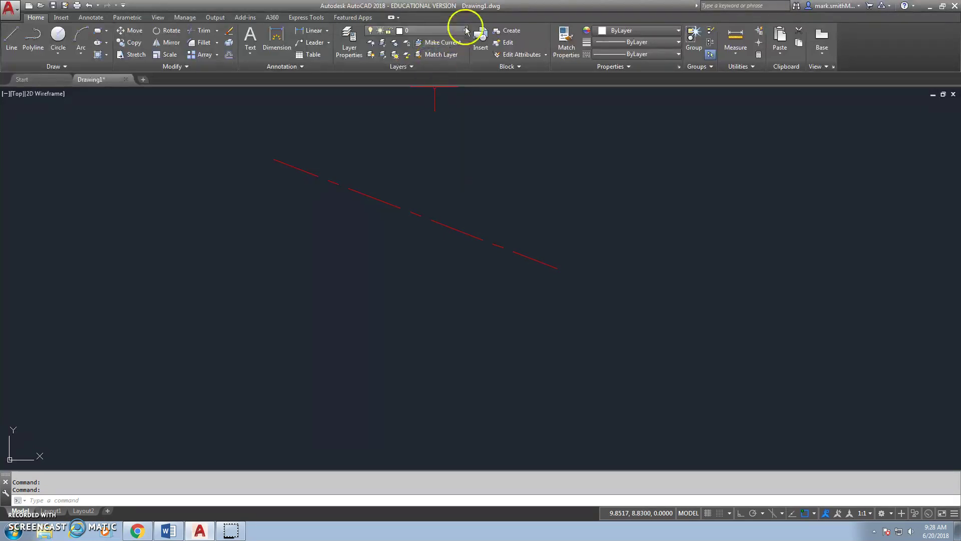
click(349, 44)
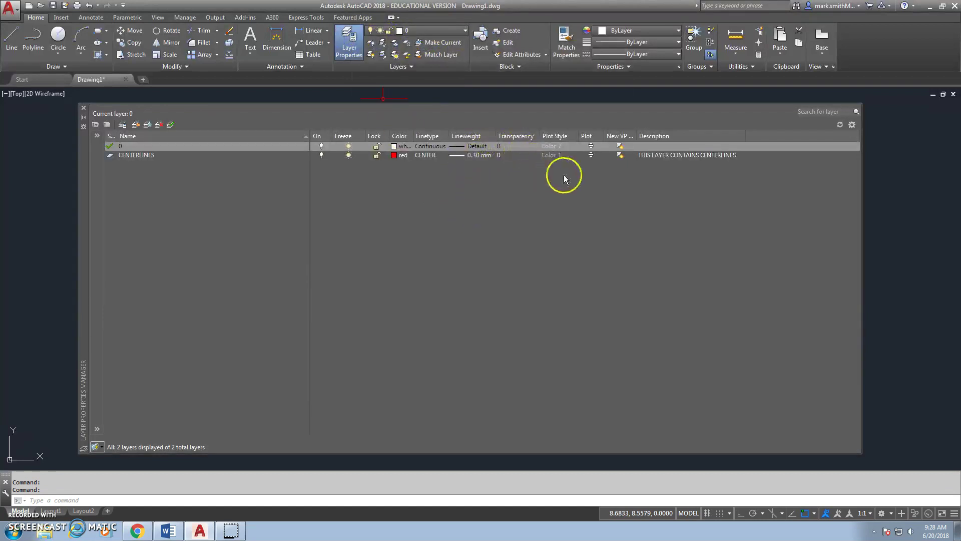
click(591, 155)
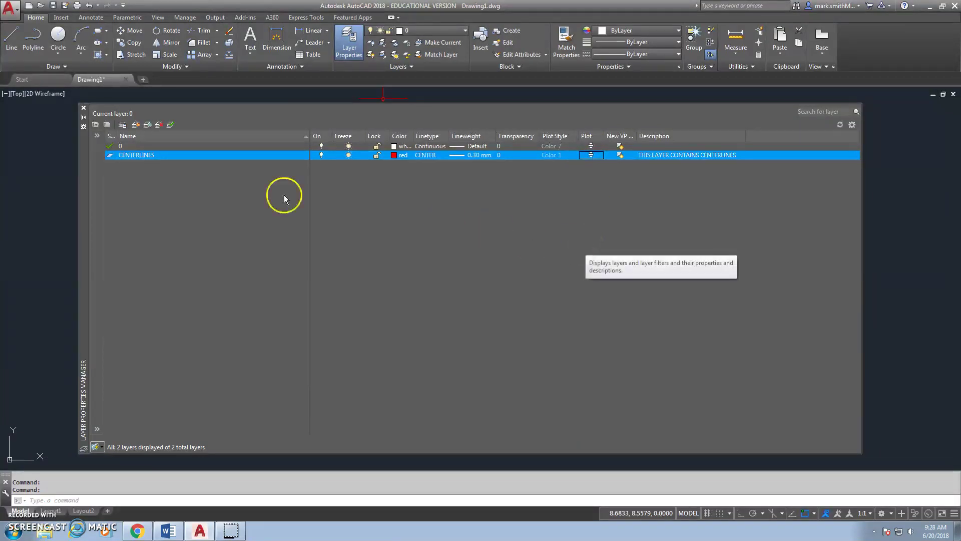
click(83, 109)
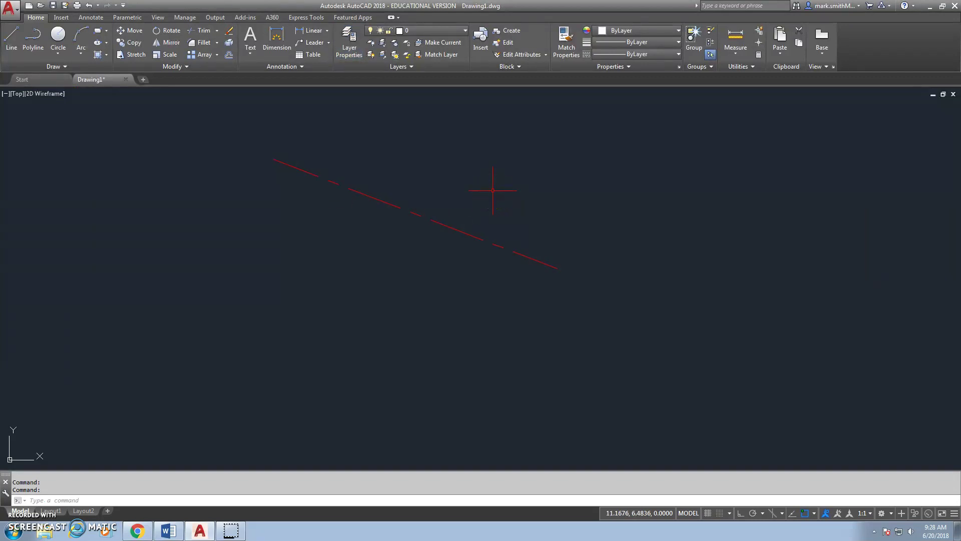